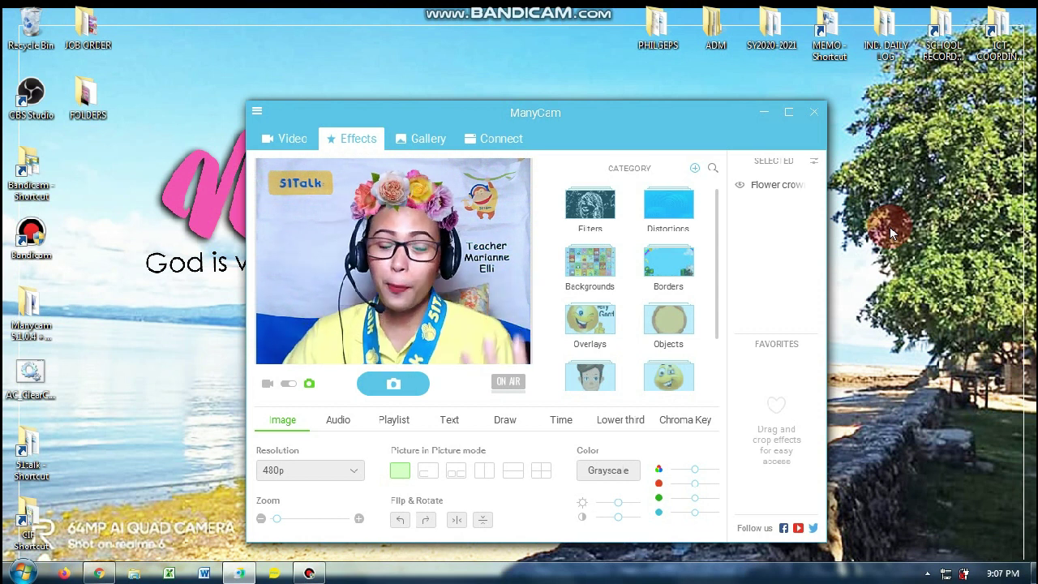
- Look through the Overlays effect category, then show the video source thumbnails
{"action": "mouse_move", "coordinate": [718, 244]}
{"action": "left_mouse_down"}
{"action": "mouse_move", "coordinate": [717, 347]}
{"action": "mouse_move", "coordinate": [721, 224]}
{"action": "left_mouse_up"}
{"action": "left_click", "coordinate": [594, 315]}
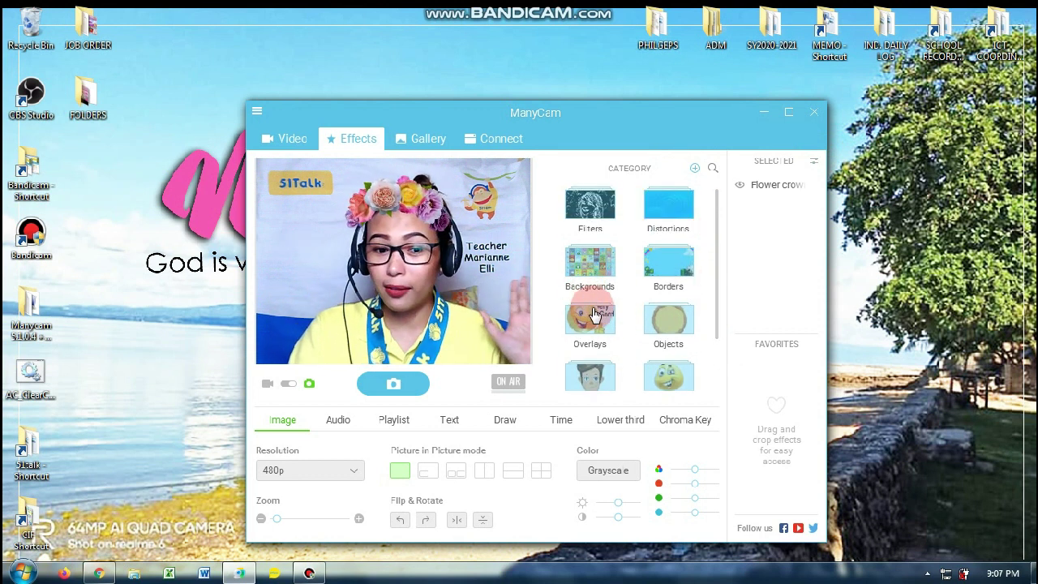
{"action": "left_click", "coordinate": [490, 261]}
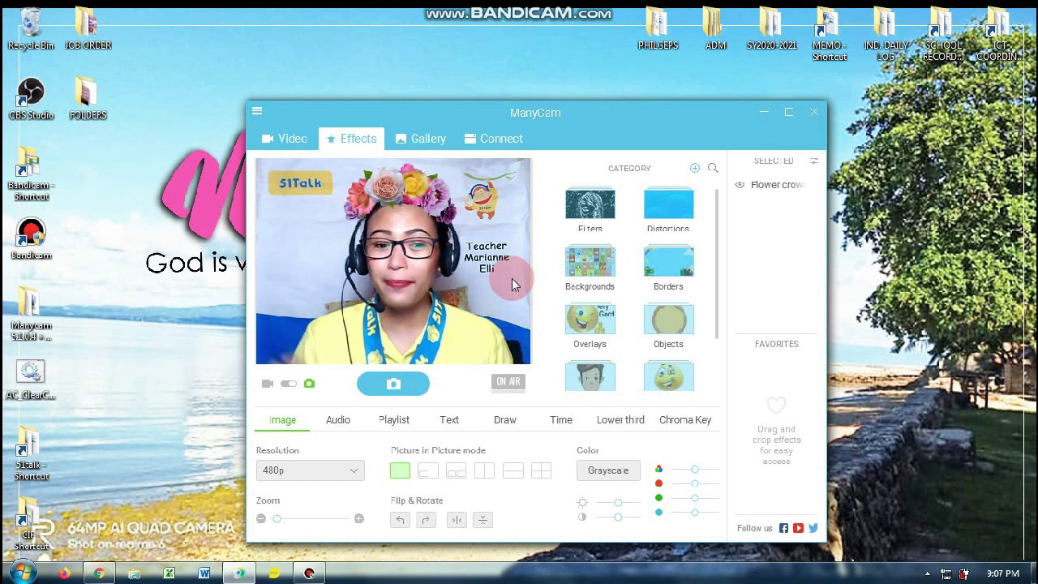
{"action": "left_click", "coordinate": [307, 148]}
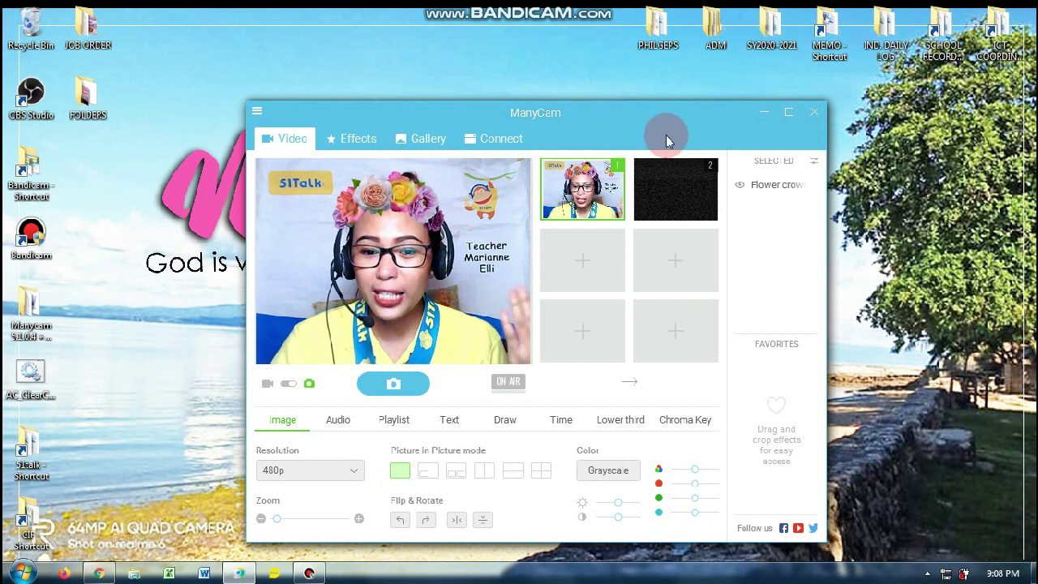
{"action": "left_click", "coordinate": [786, 115]}
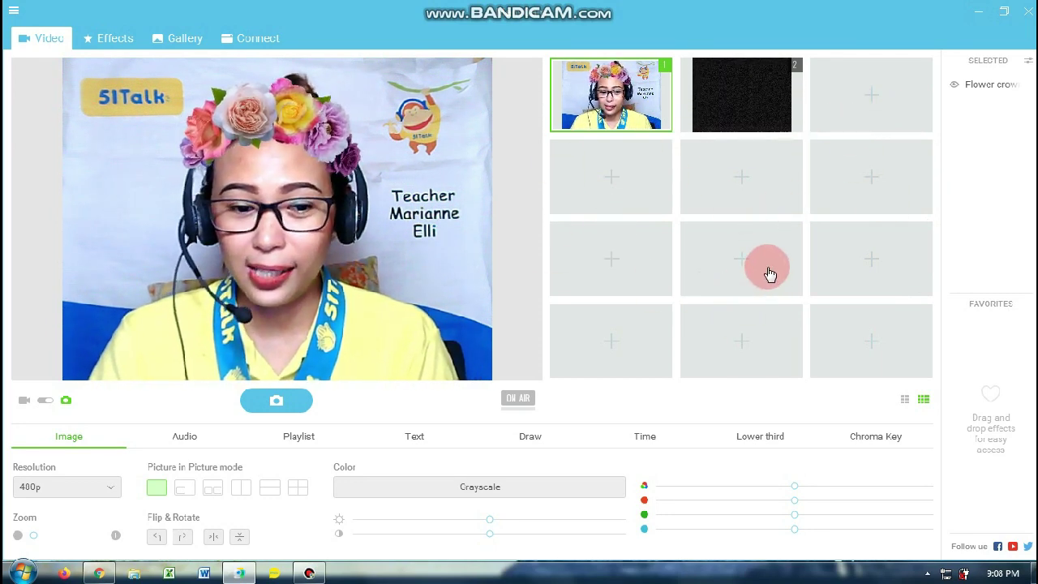
{"action": "left_click_drag", "start_coordinate": [795, 23], "coordinate": [558, 110]}
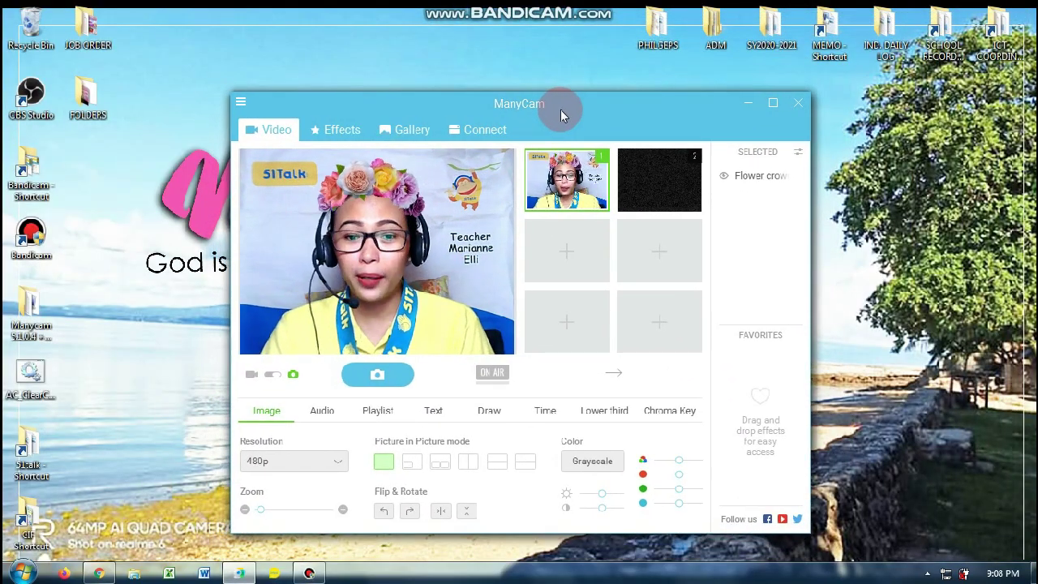
{"action": "left_click", "coordinate": [771, 109]}
{"action": "left_click_drag", "start_coordinate": [779, 13], "coordinate": [602, 103]}
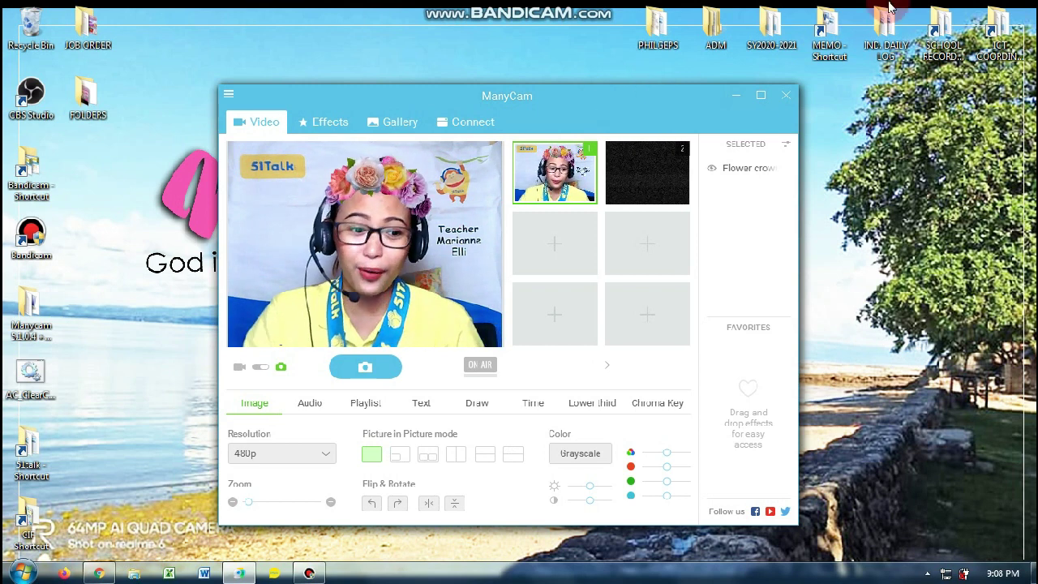
{"action": "double_click", "coordinate": [29, 319]}
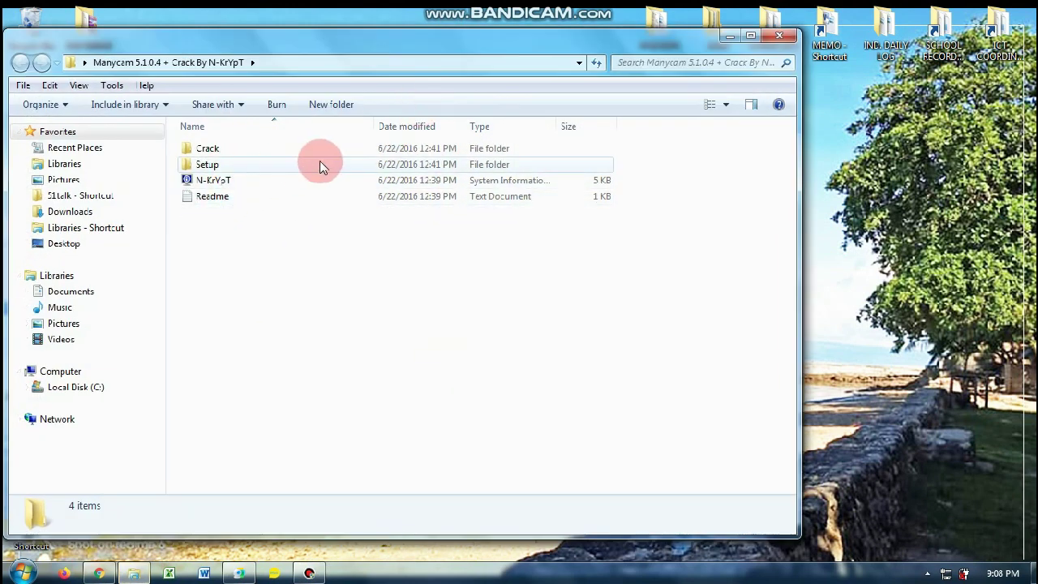
{"action": "left_click", "coordinate": [778, 37]}
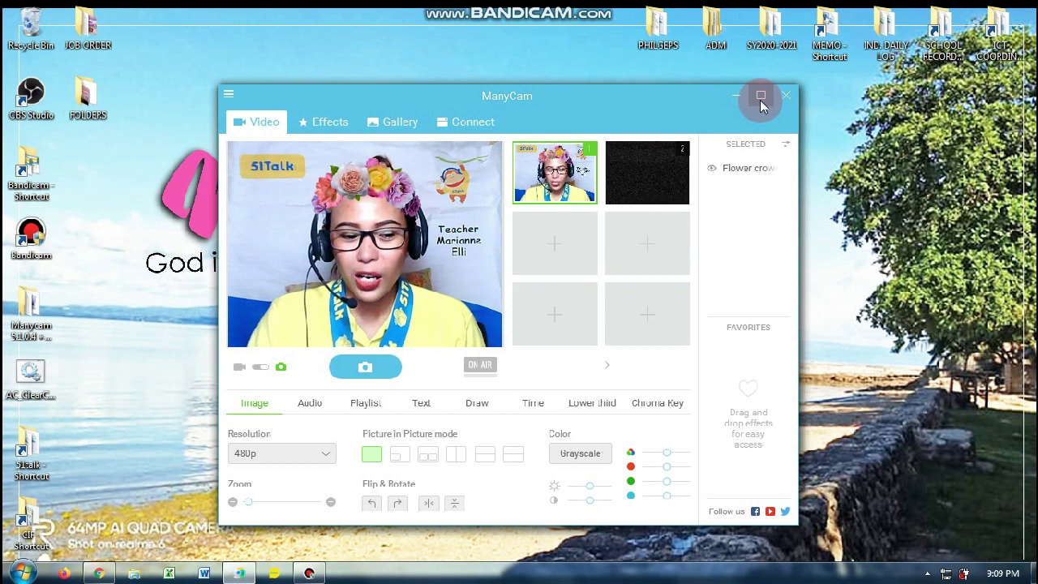
- Bring Chrome forward and reload the bookmarked ManyCam Filters and Effects page
{"action": "left_click", "coordinate": [98, 574]}
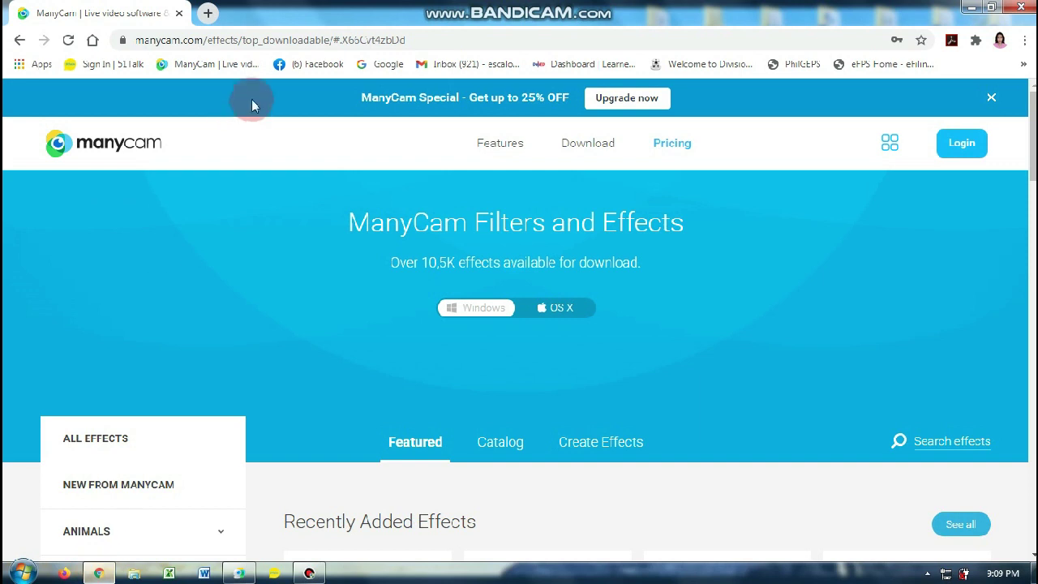
{"action": "mouse_move", "coordinate": [97, 574]}
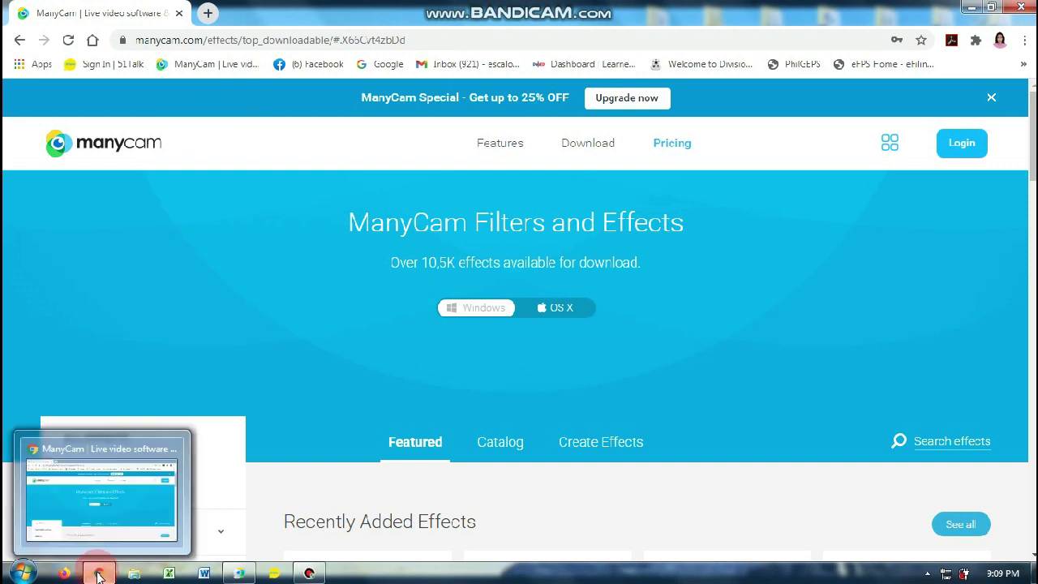
{"action": "left_click", "coordinate": [212, 68]}
{"action": "left_click", "coordinate": [322, 39]}
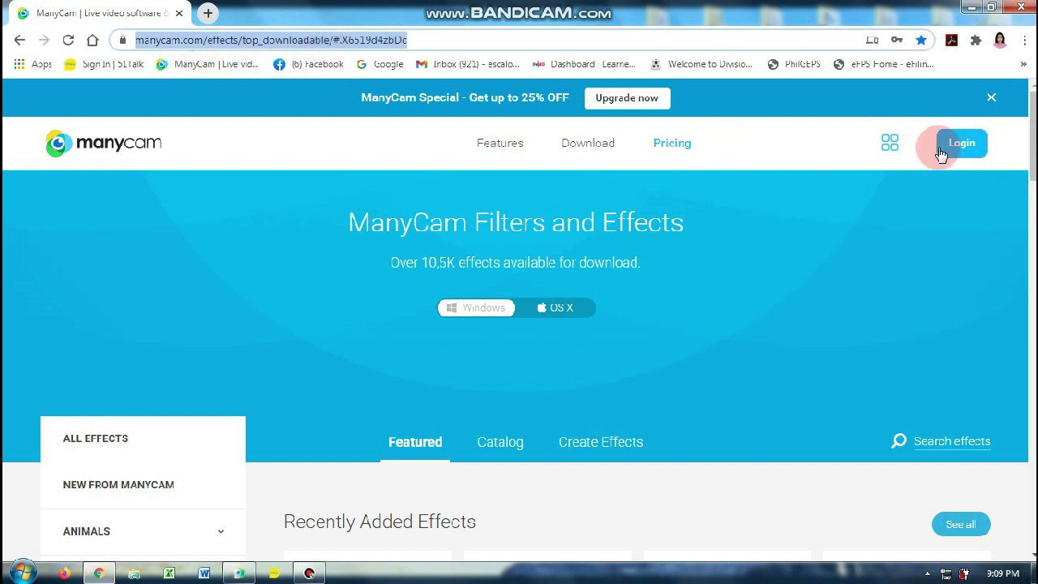
- Scroll through the featured effects catalogue and back up to the top
{"action": "left_click_drag", "start_coordinate": [961, 144], "coordinate": [1033, 158]}
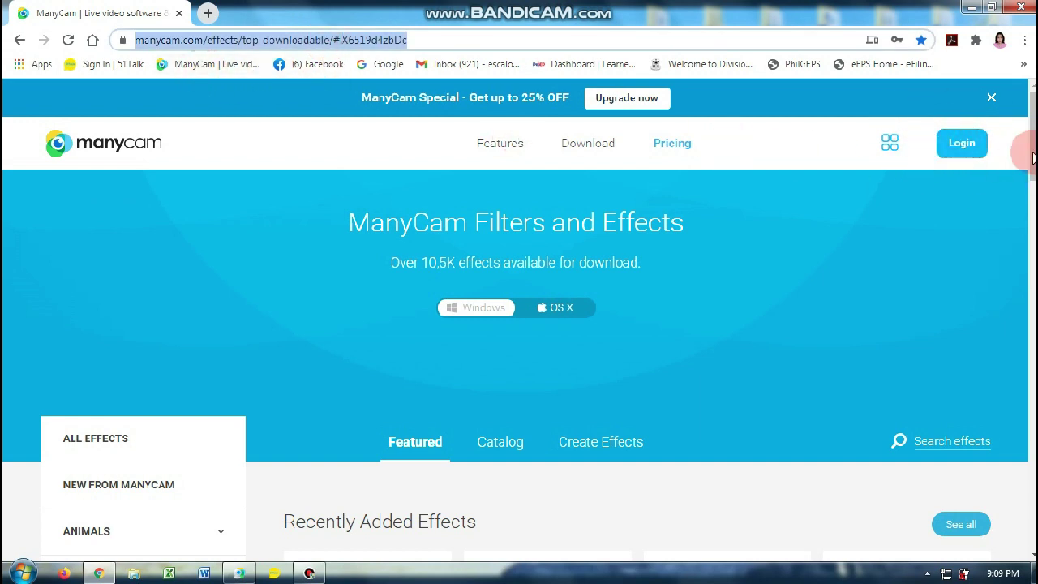
{"action": "left_click", "coordinate": [948, 147]}
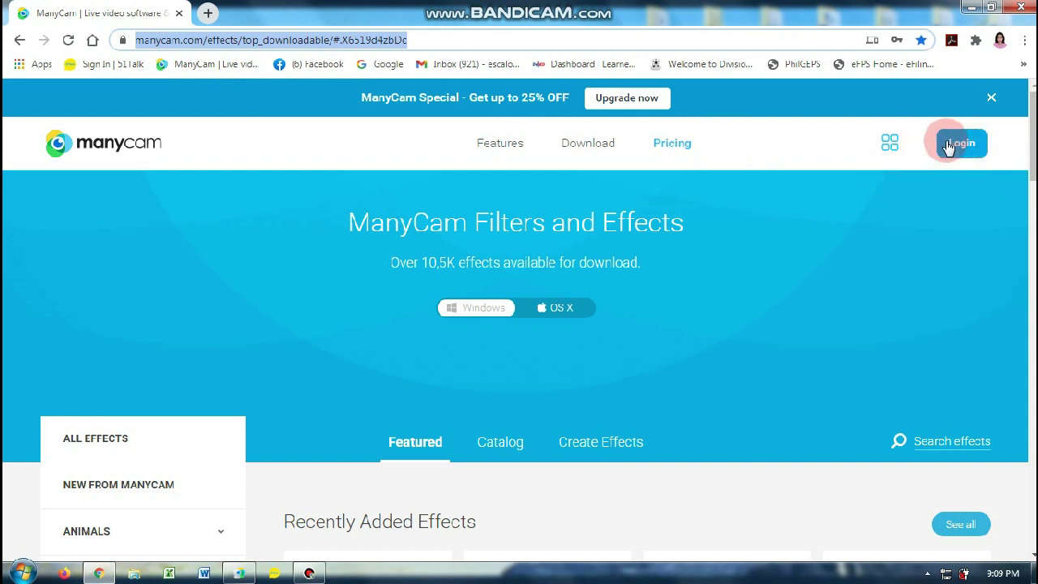
{"action": "scroll", "coordinate": [757, 266], "scroll_direction": "down", "scroll_amount": 4}
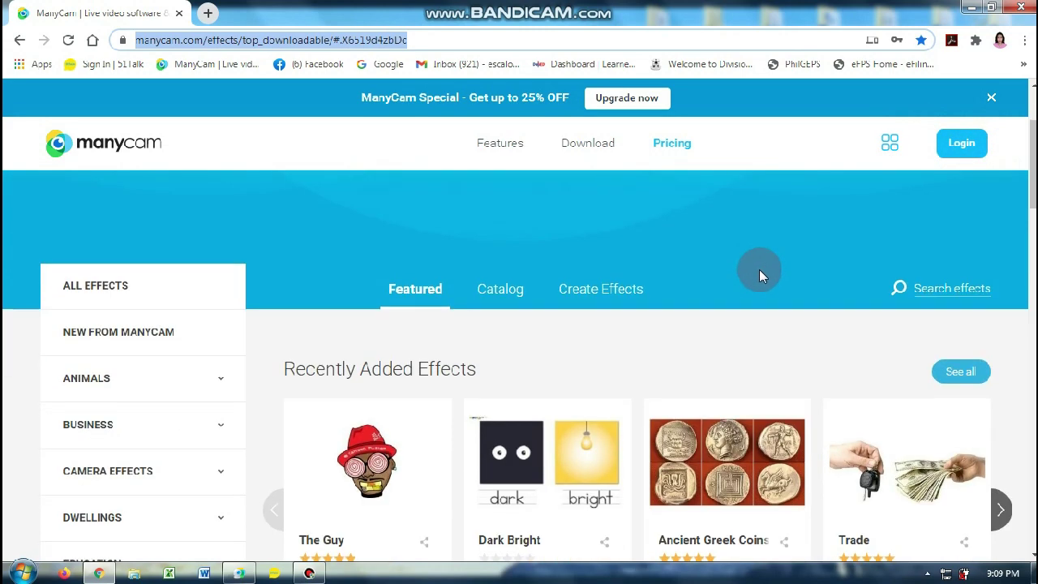
{"action": "left_click", "coordinate": [760, 273]}
{"action": "scroll", "coordinate": [760, 275], "scroll_direction": "down", "scroll_amount": 8}
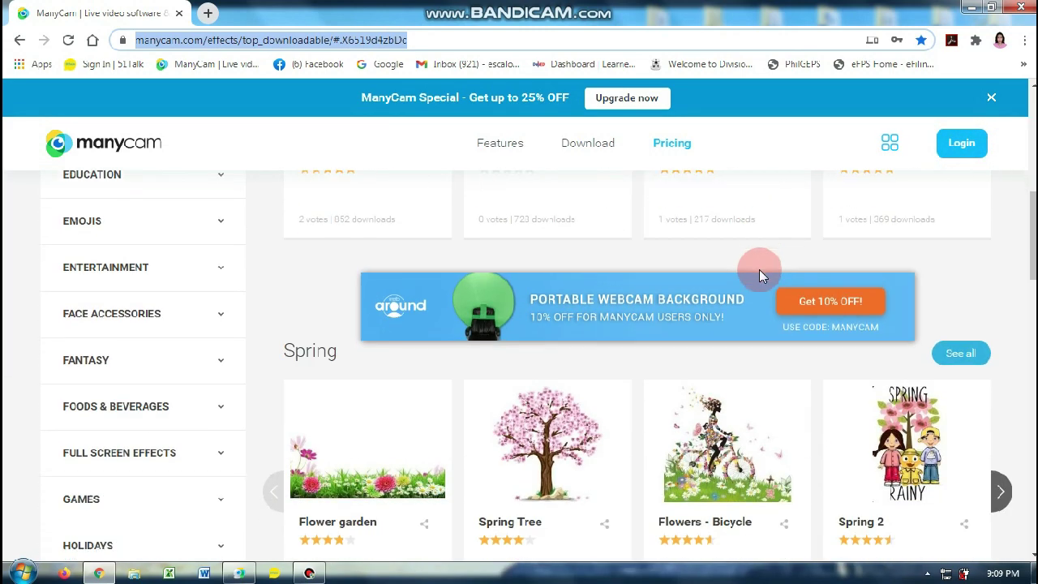
{"action": "scroll", "coordinate": [335, 317], "scroll_direction": "down", "scroll_amount": 3}
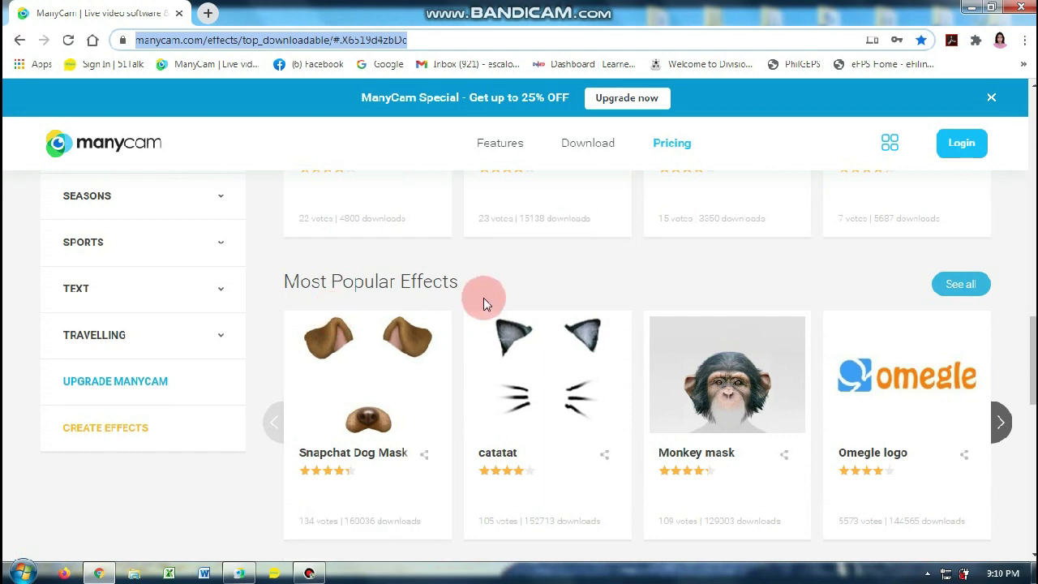
{"action": "scroll", "coordinate": [366, 346], "scroll_direction": "up", "scroll_amount": 3}
{"action": "scroll", "coordinate": [470, 343], "scroll_direction": "down", "scroll_amount": 8}
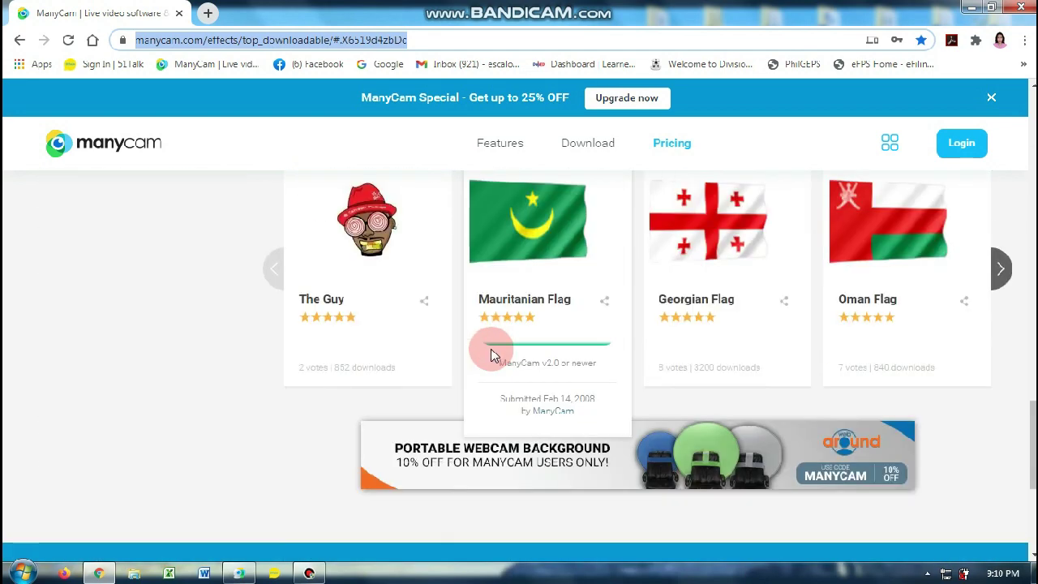
{"action": "scroll", "coordinate": [492, 352], "scroll_direction": "up", "scroll_amount": 9}
{"action": "scroll", "coordinate": [491, 354], "scroll_direction": "up", "scroll_amount": 10}
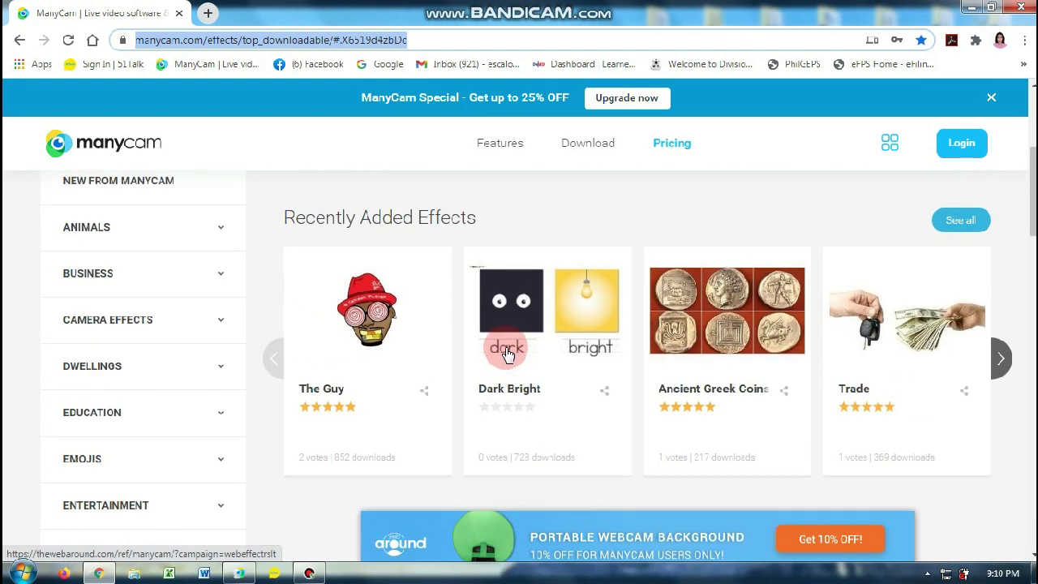
{"action": "scroll", "coordinate": [507, 354], "scroll_direction": "up", "scroll_amount": 3}
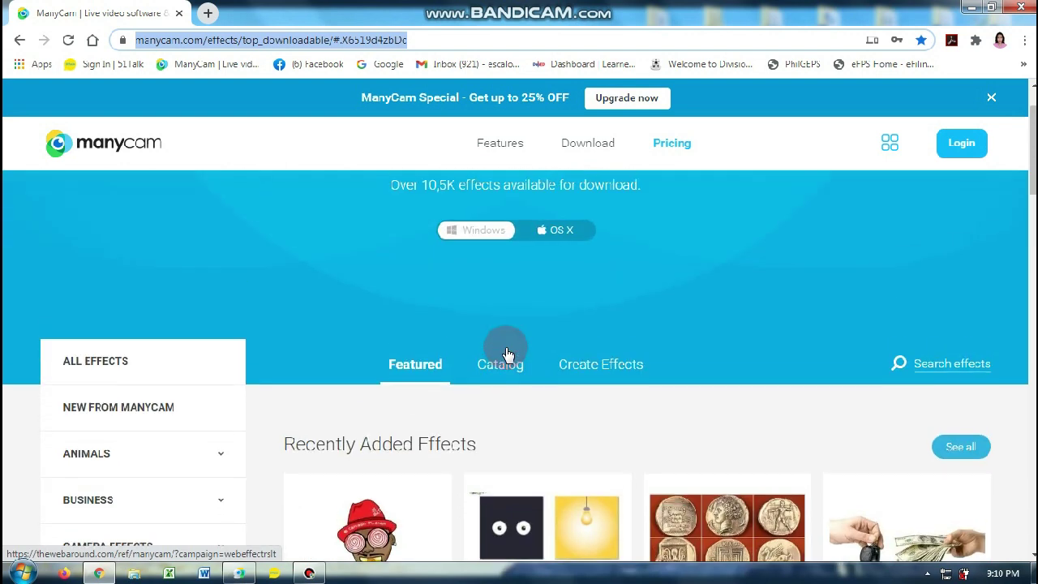
- Search the ManyCam effects site for 'app'
{"action": "left_click", "coordinate": [951, 372]}
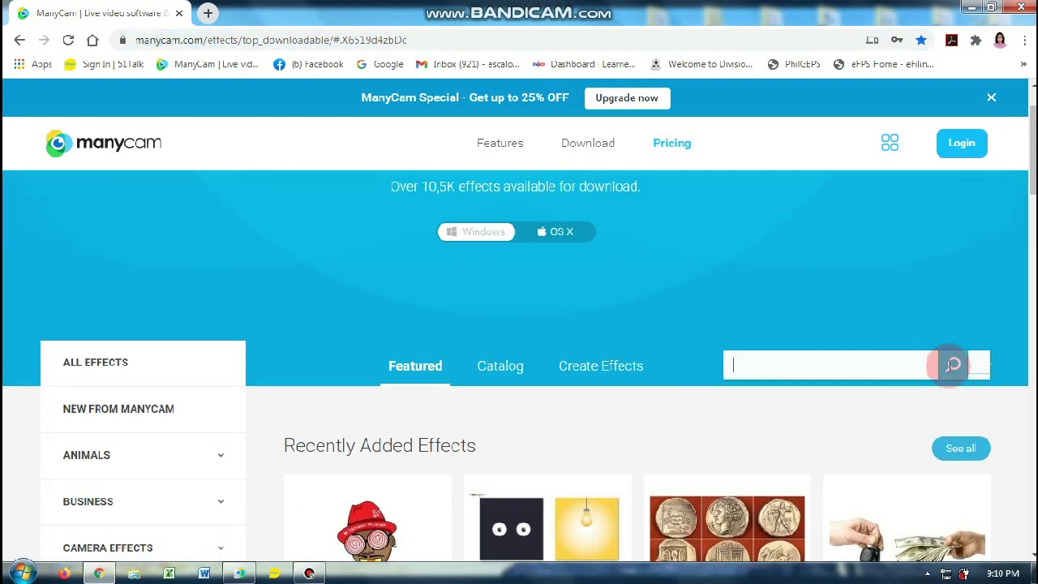
{"action": "left_click", "coordinate": [784, 365]}
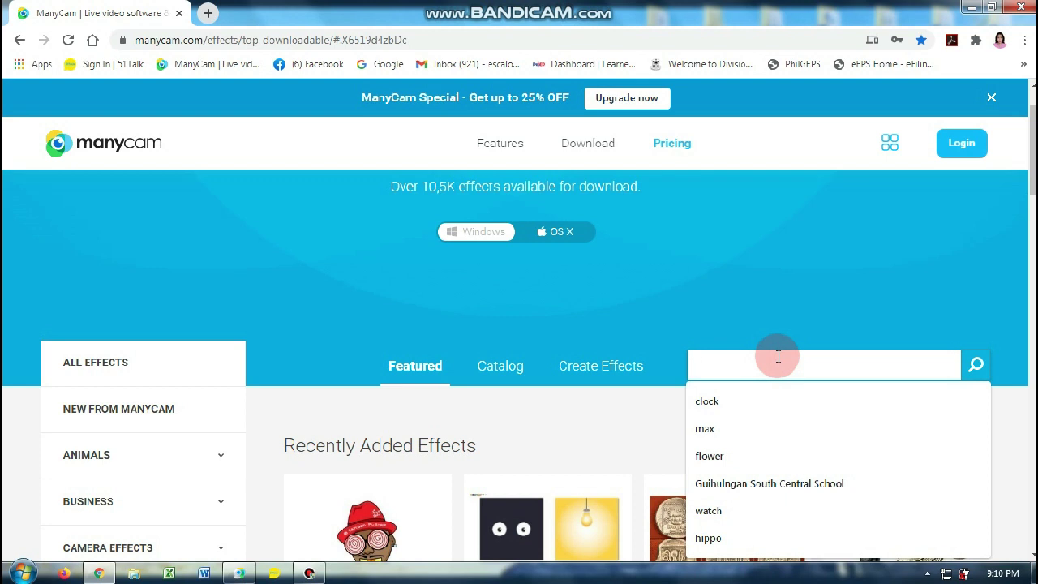
{"action": "type", "text": "apple"}
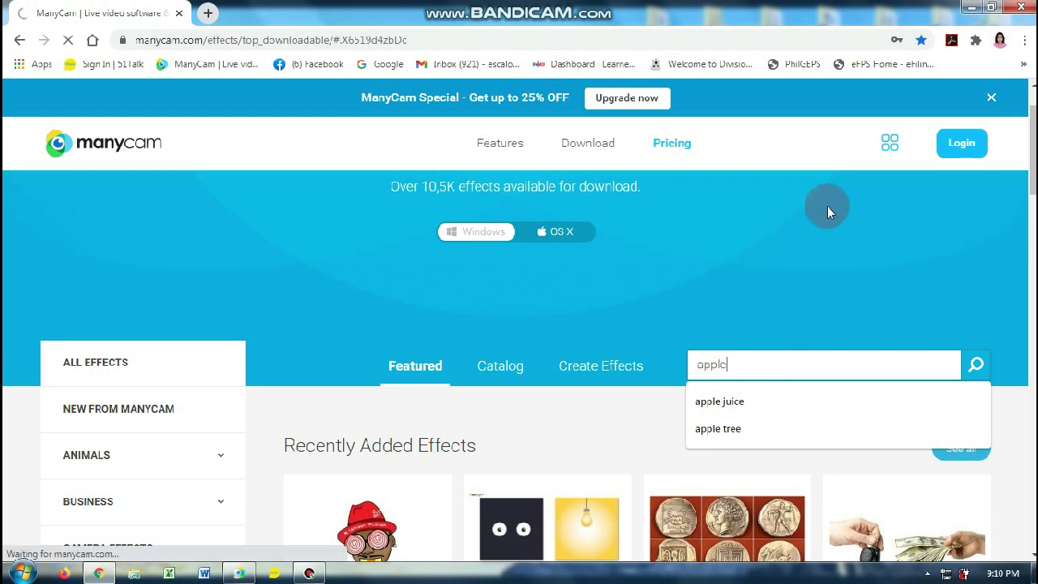
{"action": "left_click", "coordinate": [978, 366]}
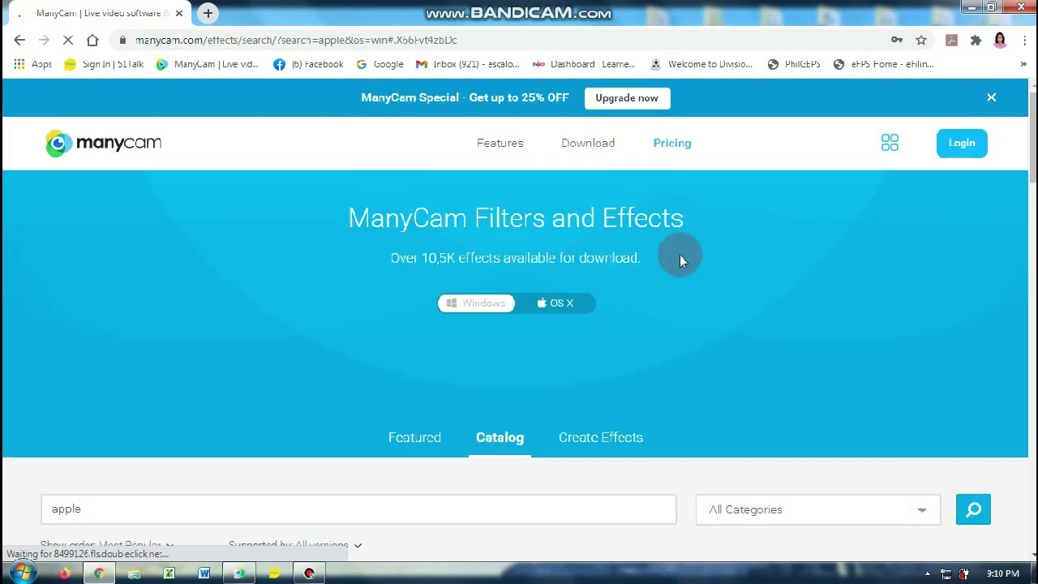
- Find Apple Tree 2 in the search results and download it
{"action": "scroll", "coordinate": [680, 255], "scroll_direction": "down", "scroll_amount": 5}
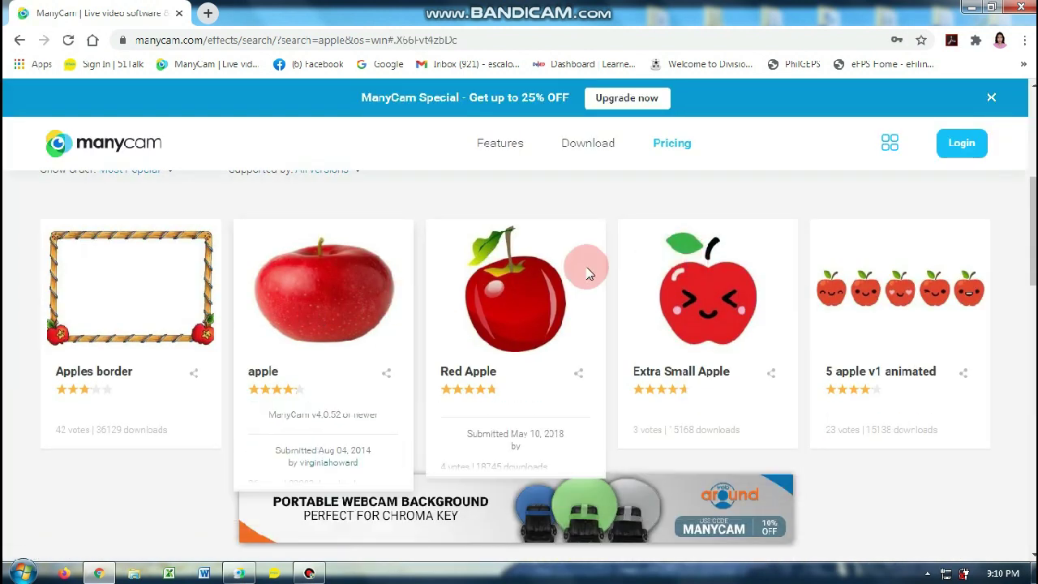
{"action": "scroll", "coordinate": [869, 275], "scroll_direction": "down", "scroll_amount": 2}
{"action": "scroll", "coordinate": [458, 392], "scroll_direction": "down", "scroll_amount": 3}
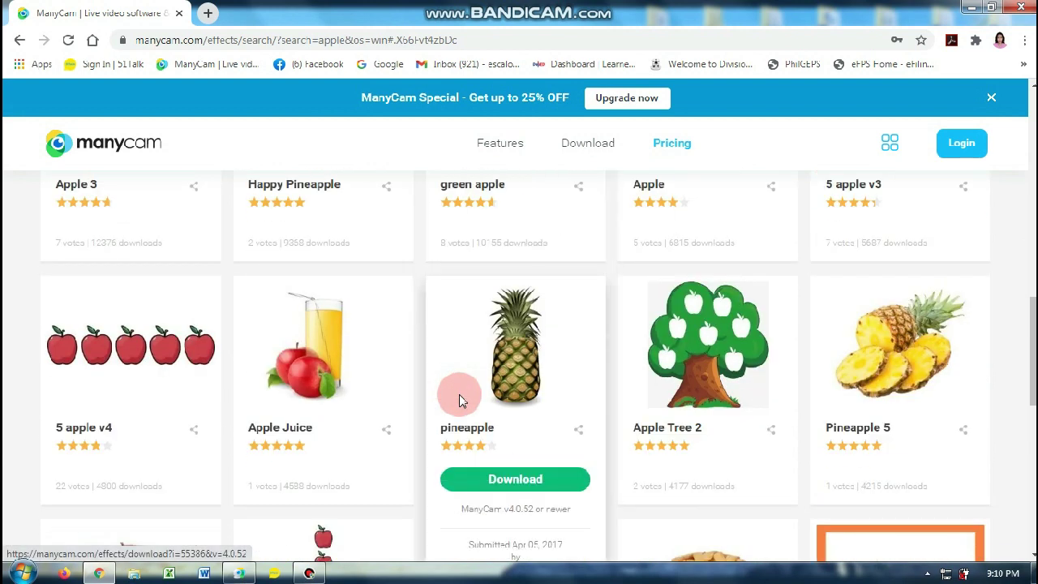
{"action": "scroll", "coordinate": [459, 394], "scroll_direction": "down", "scroll_amount": 2}
{"action": "mouse_move", "coordinate": [687, 354]}
{"action": "scroll", "coordinate": [689, 353], "scroll_direction": "up", "scroll_amount": 1}
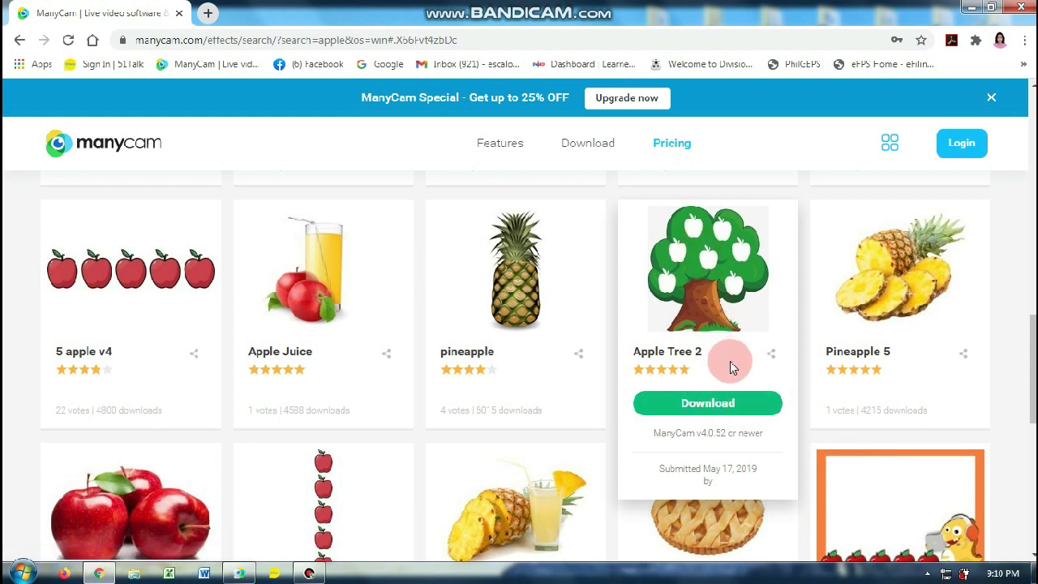
{"action": "left_click", "coordinate": [742, 403]}
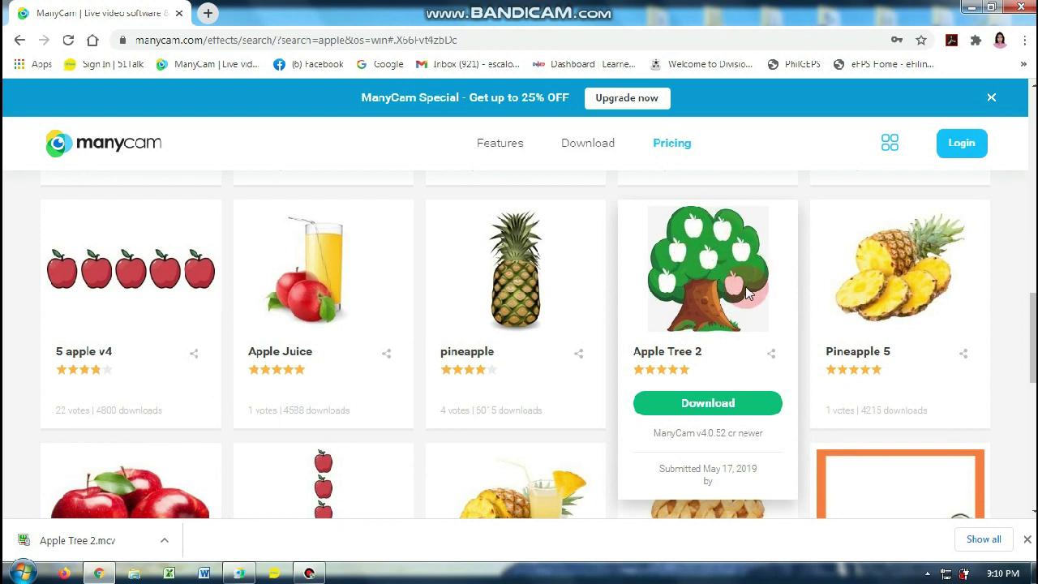
- Find Extra Small Apple in the results and download it too
{"action": "scroll", "coordinate": [740, 292], "scroll_direction": "up", "scroll_amount": 3}
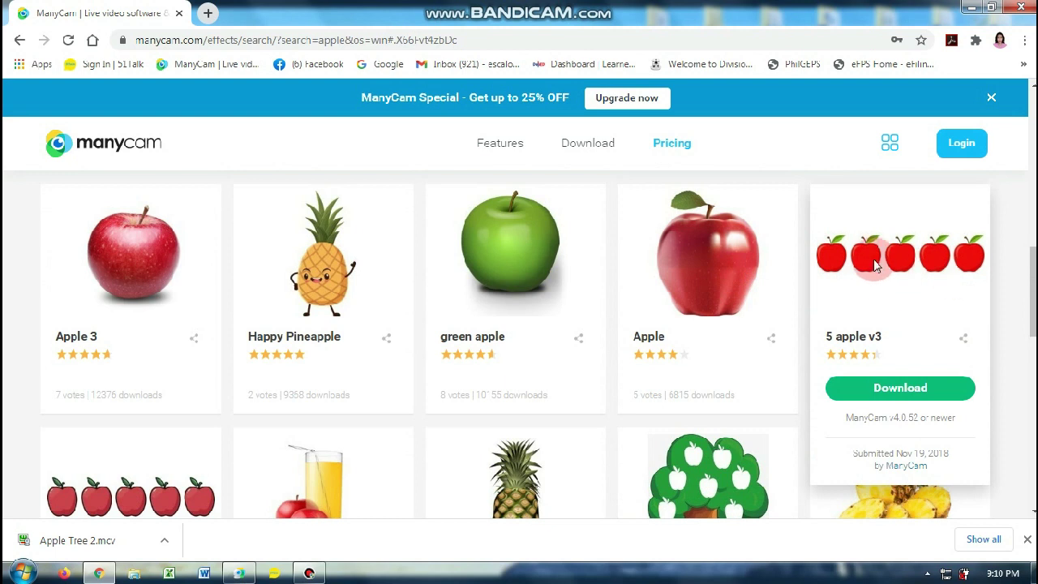
{"action": "scroll", "coordinate": [879, 293], "scroll_direction": "up", "scroll_amount": 5}
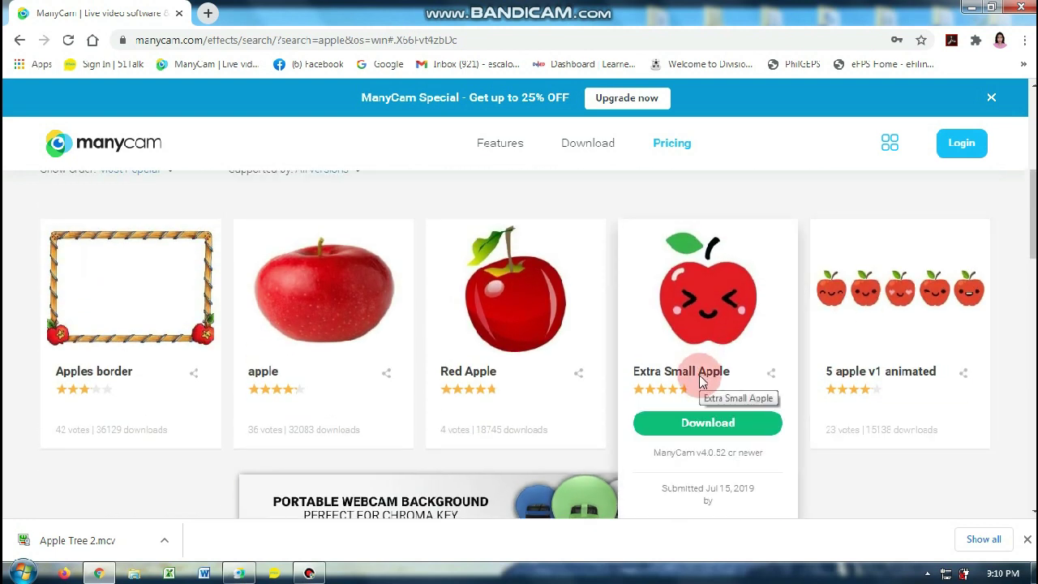
{"action": "scroll", "coordinate": [710, 356], "scroll_direction": "down", "scroll_amount": 10}
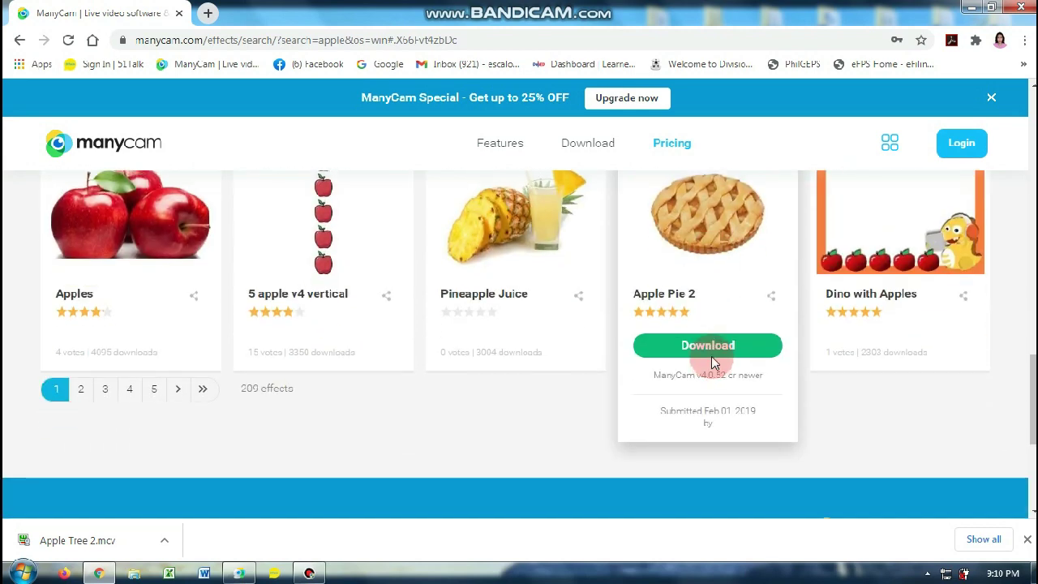
{"action": "scroll", "coordinate": [760, 361], "scroll_direction": "up", "scroll_amount": 10}
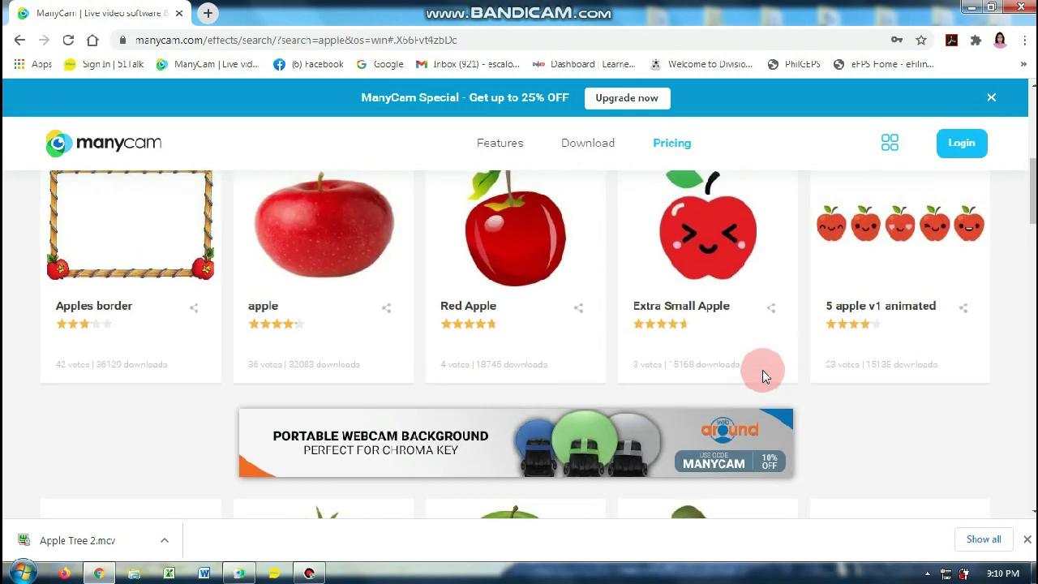
{"action": "scroll", "coordinate": [762, 375], "scroll_direction": "down", "scroll_amount": 3}
{"action": "scroll", "coordinate": [762, 370], "scroll_direction": "down", "scroll_amount": 3}
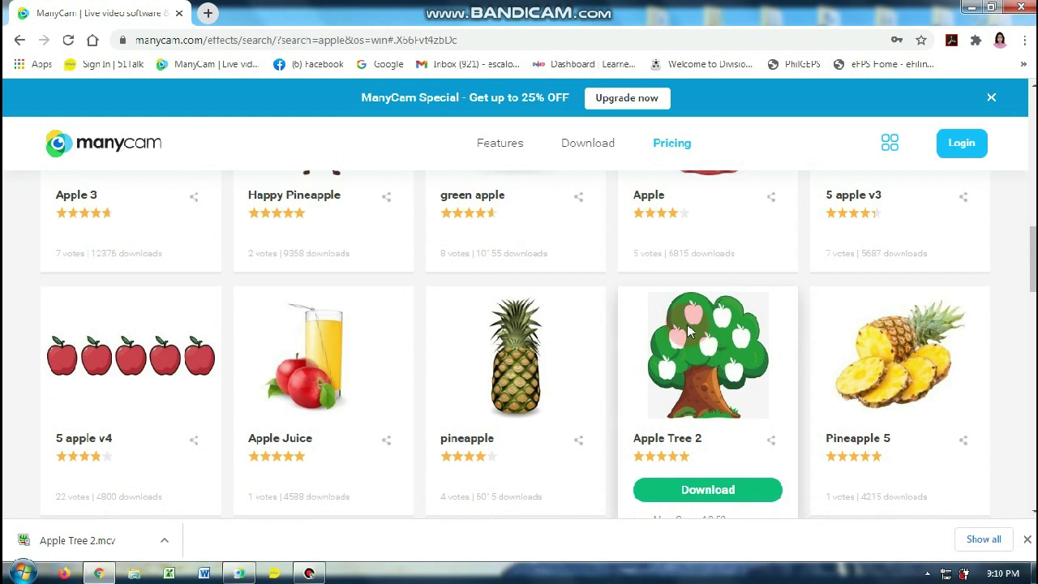
{"action": "scroll", "coordinate": [739, 359], "scroll_direction": "up", "scroll_amount": 8}
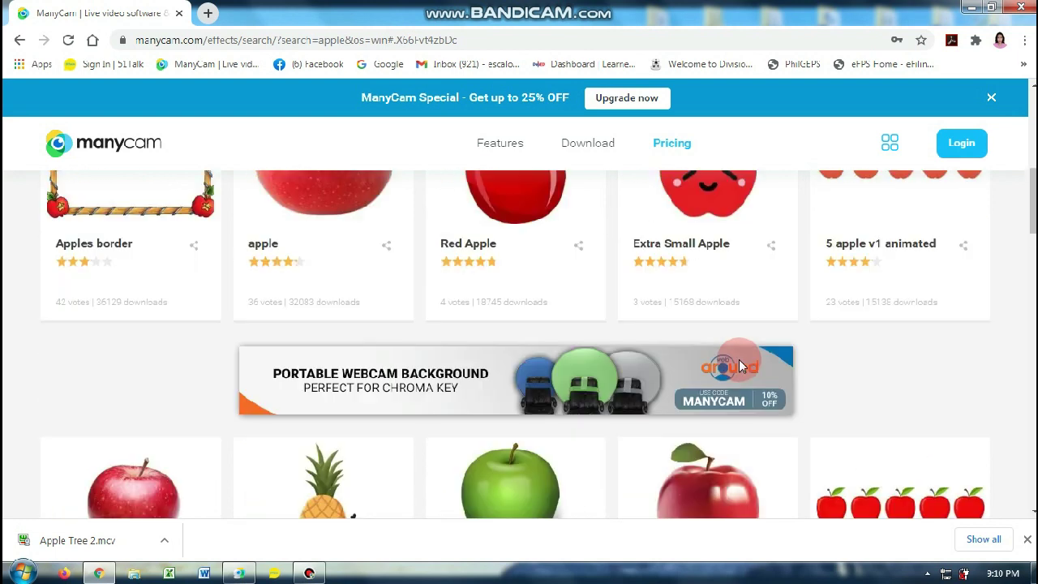
{"action": "left_click", "coordinate": [713, 487]}
{"action": "scroll", "coordinate": [729, 442], "scroll_direction": "down", "scroll_amount": 1}
{"action": "left_click", "coordinate": [731, 444]}
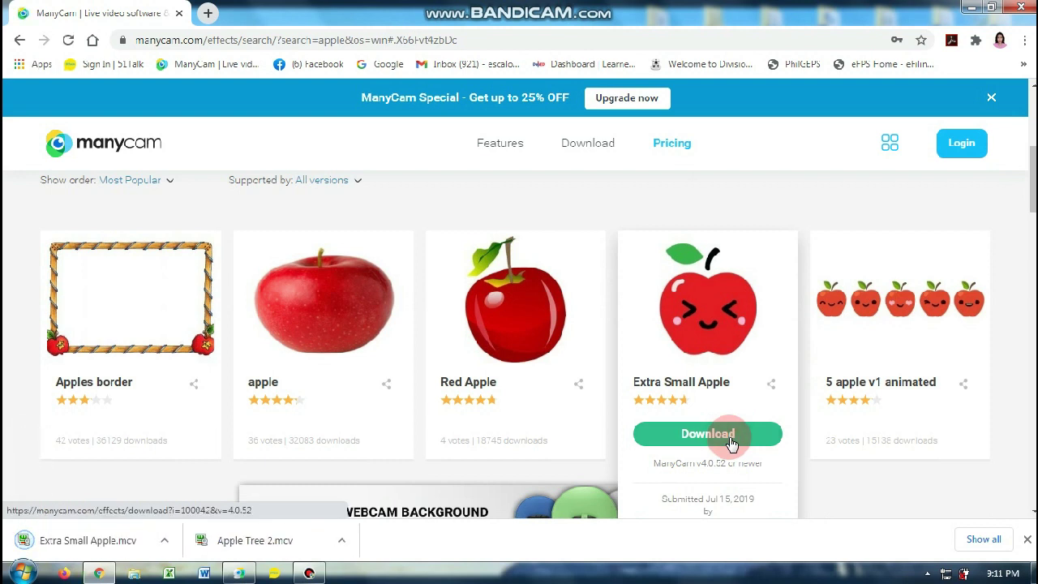
{"action": "left_click_drag", "start_coordinate": [631, 13], "coordinate": [420, 38]}
- Bring ManyCam forward beside the browser and open the downloaded Apple Tree 2.mcv
{"action": "left_click", "coordinate": [131, 521]}
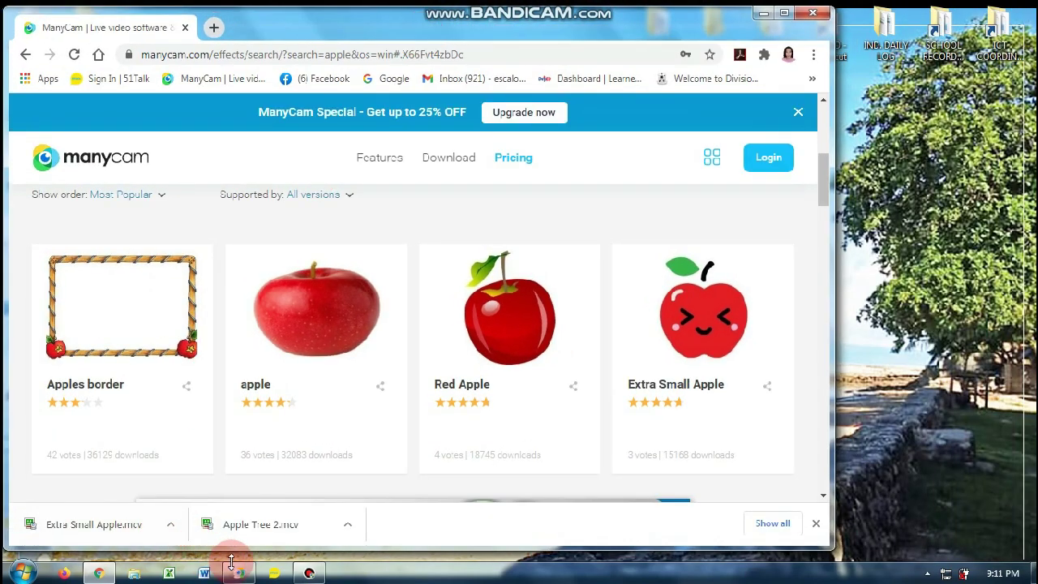
{"action": "left_click_drag", "start_coordinate": [500, 96], "coordinate": [765, 106]}
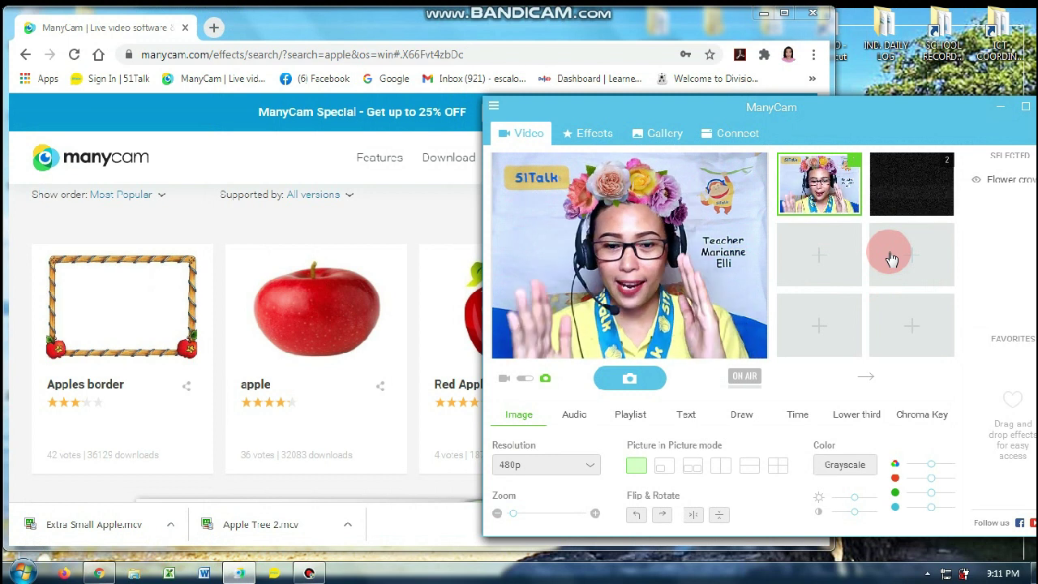
{"action": "left_click", "coordinate": [274, 523]}
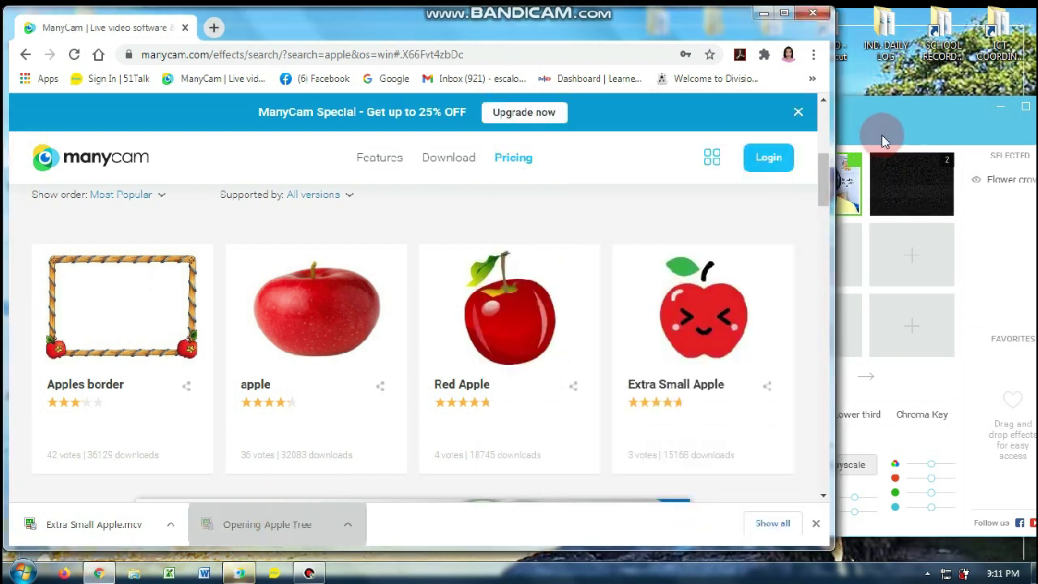
- Apply Apple tree from the Objects effects category, then return to the category grid
{"action": "left_click", "coordinate": [589, 147]}
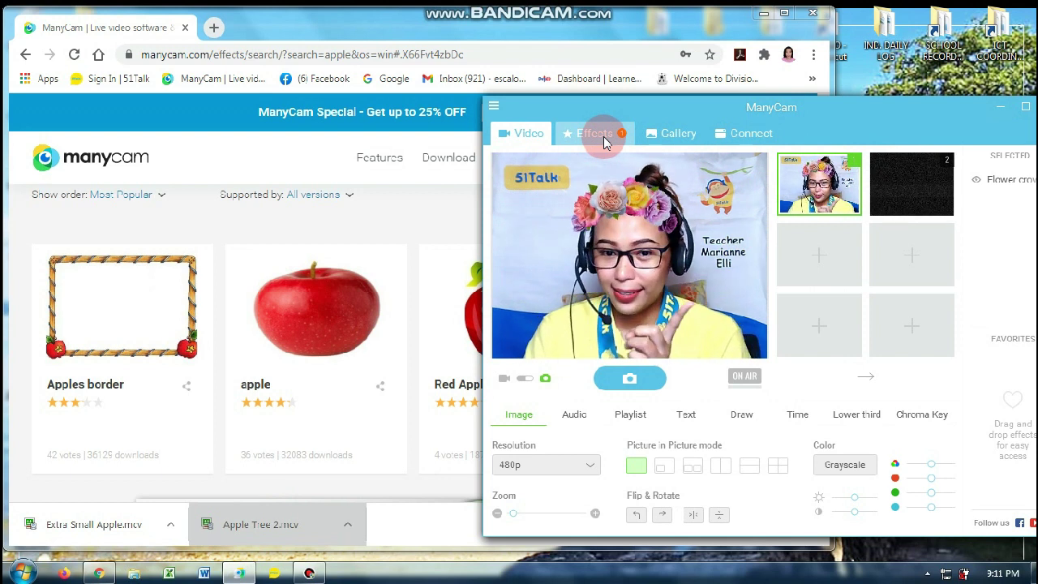
{"action": "left_click", "coordinate": [603, 143]}
{"action": "left_click", "coordinate": [910, 328]}
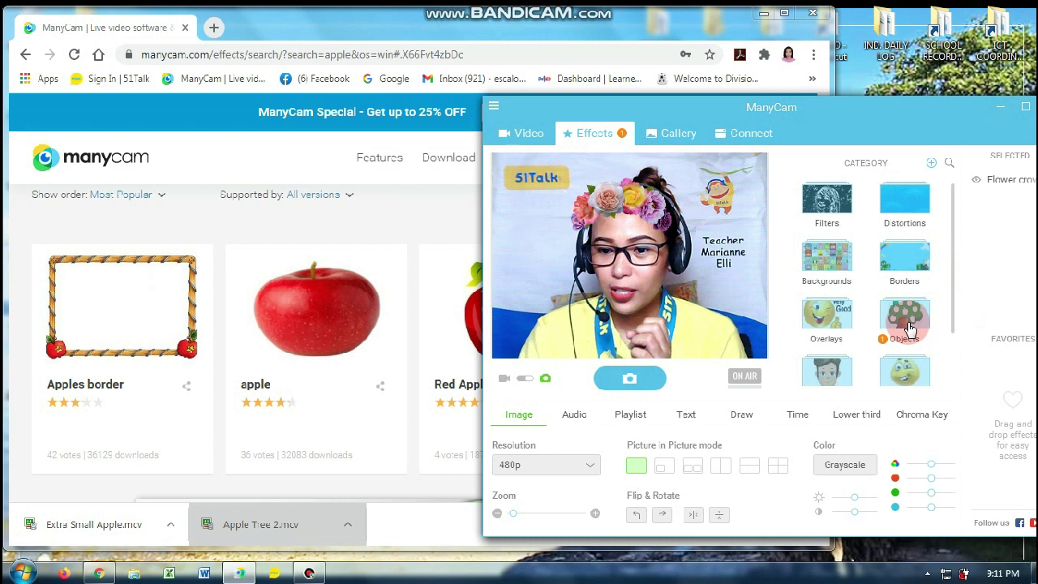
{"action": "scroll", "coordinate": [903, 328], "scroll_direction": "down", "scroll_amount": 3}
{"action": "left_click", "coordinate": [920, 277]}
{"action": "scroll", "coordinate": [924, 277], "scroll_direction": "down", "scroll_amount": 4}
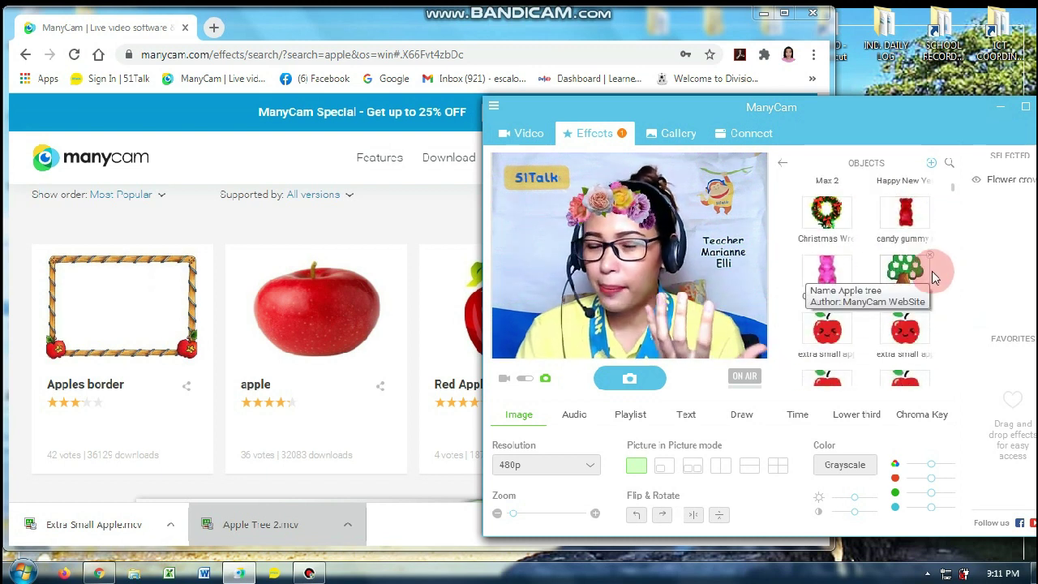
{"action": "left_click", "coordinate": [916, 290]}
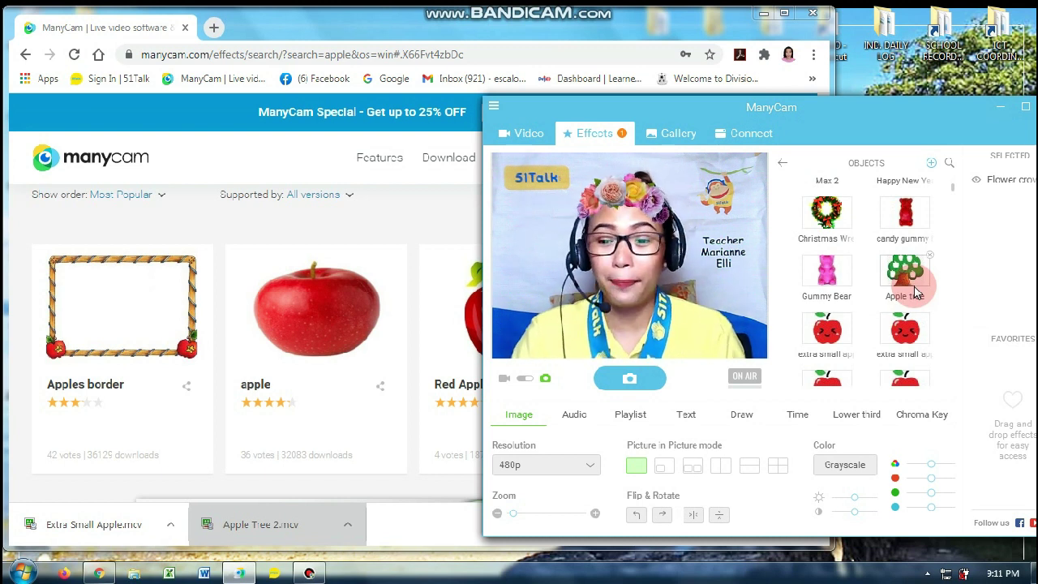
{"action": "left_click", "coordinate": [783, 163]}
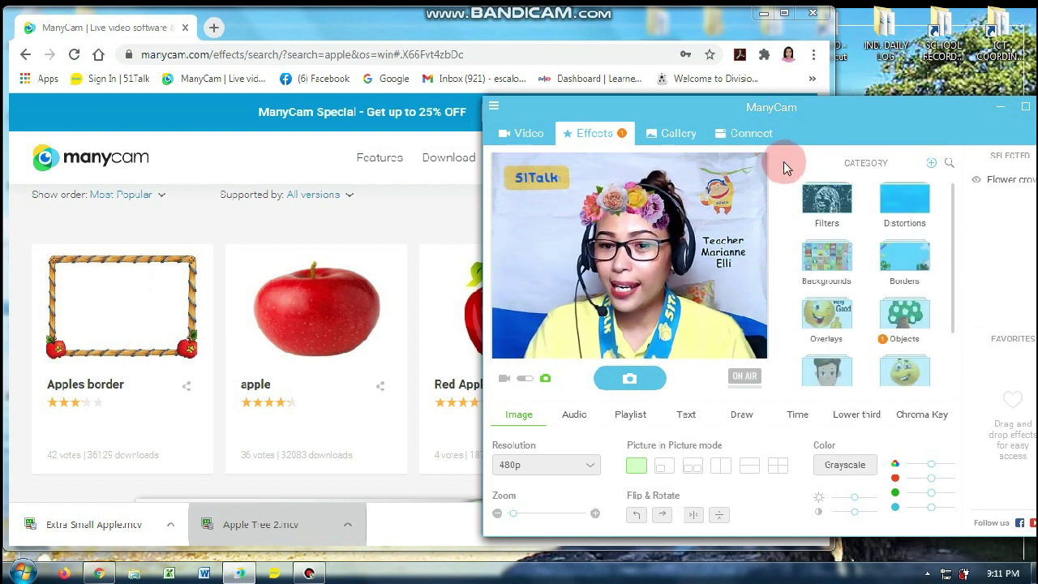
- Search ManyCam's effects for 'appl' to list Apple tree and extra small apples
{"action": "left_click", "coordinate": [950, 164]}
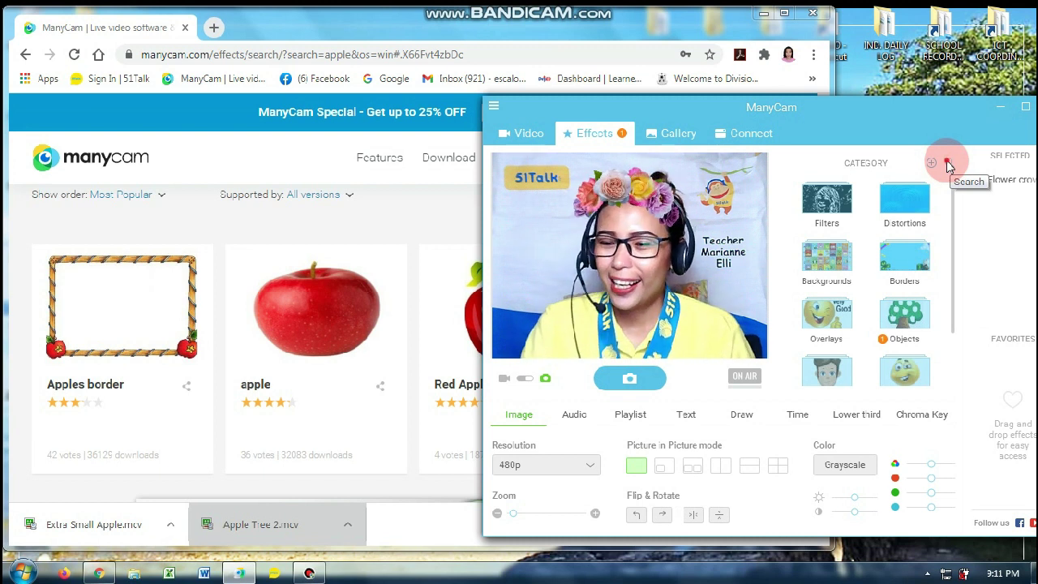
{"action": "left_click", "coordinate": [949, 164]}
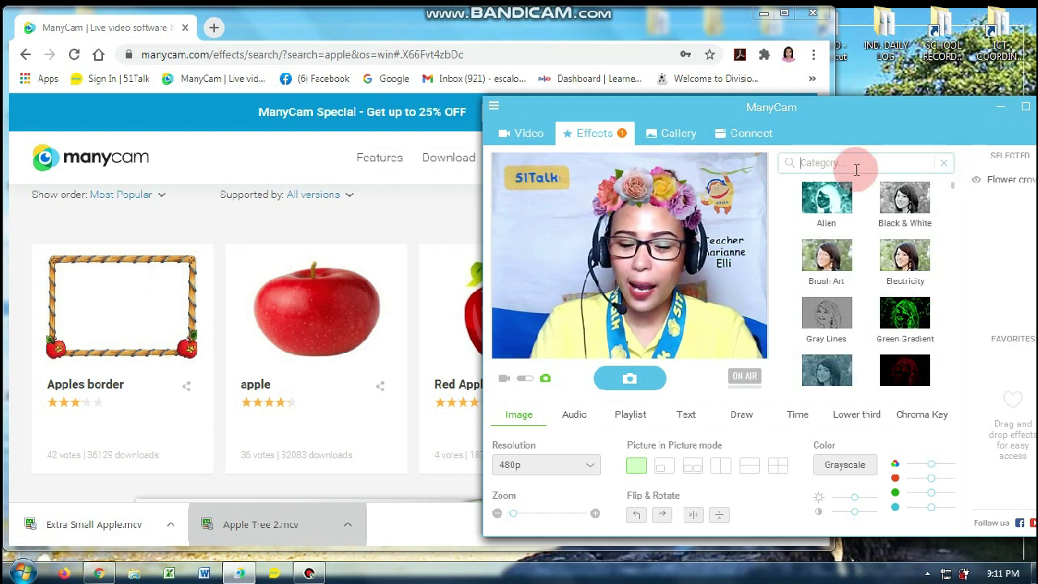
{"action": "type", "text": "appl"}
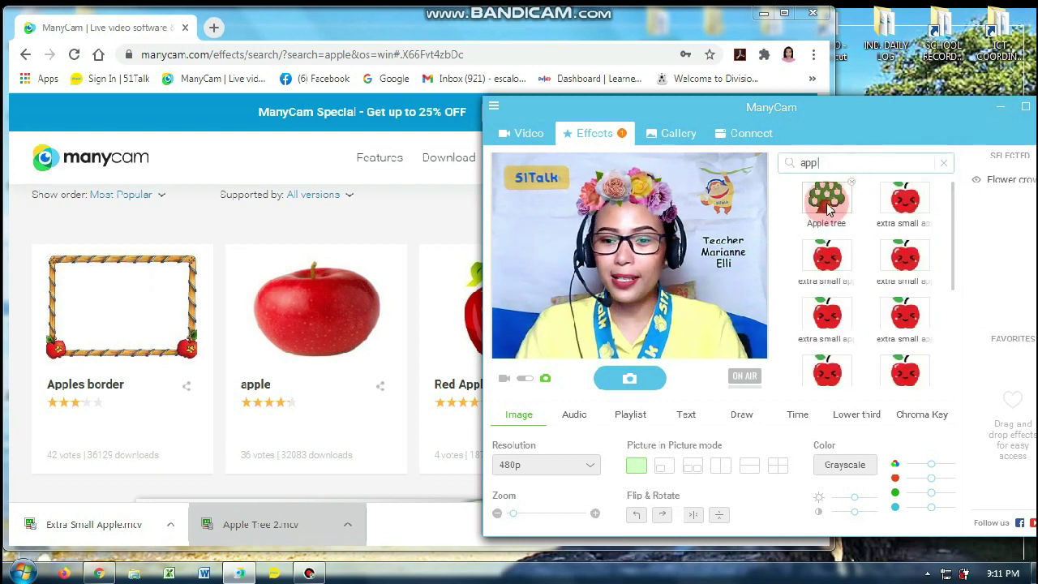
{"action": "left_click", "coordinate": [884, 314]}
- Delete the extra small apple, Apple Juice and duplicate Apple tree effects, keeping one Apple tree
{"action": "left_click", "coordinate": [898, 231]}
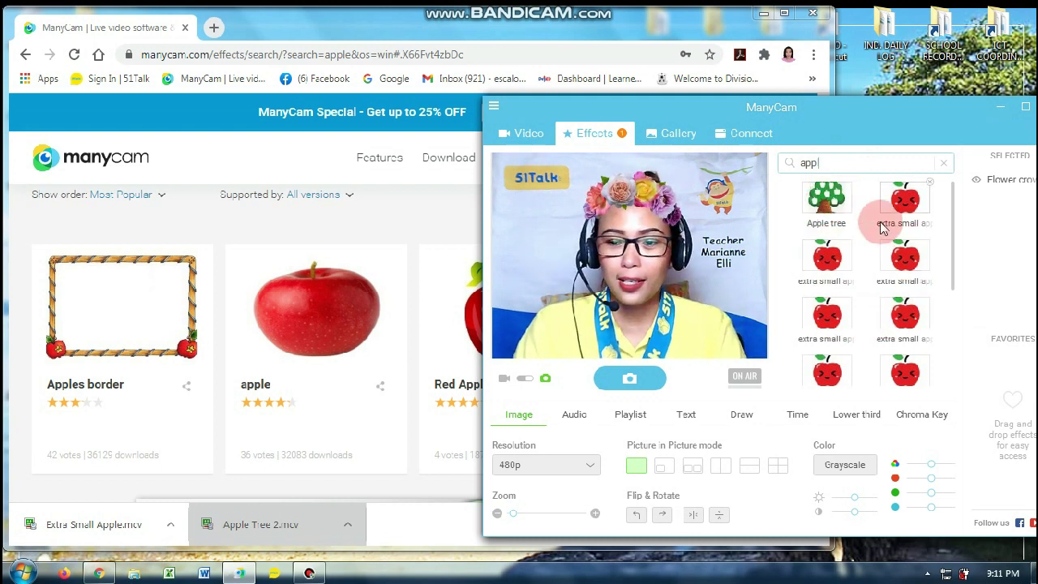
{"action": "left_click", "coordinate": [890, 296]}
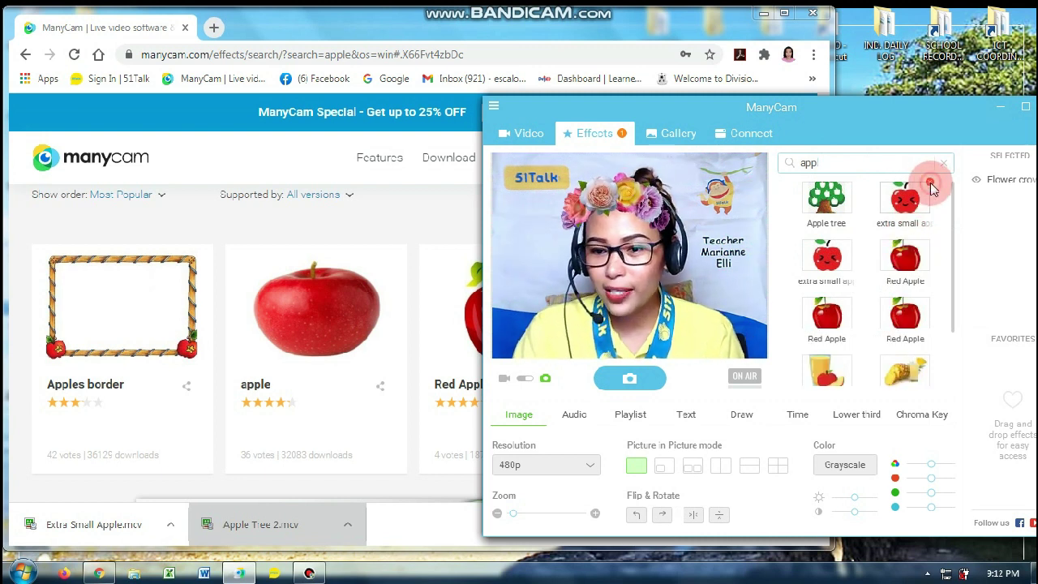
{"action": "left_click", "coordinate": [931, 185]}
{"action": "left_click", "coordinate": [931, 185]}
{"action": "left_click", "coordinate": [931, 186]}
{"action": "left_click", "coordinate": [931, 186]}
{"action": "left_click", "coordinate": [931, 186]}
{"action": "left_click", "coordinate": [931, 186]}
{"action": "left_click", "coordinate": [931, 186]}
{"action": "left_click", "coordinate": [931, 186]}
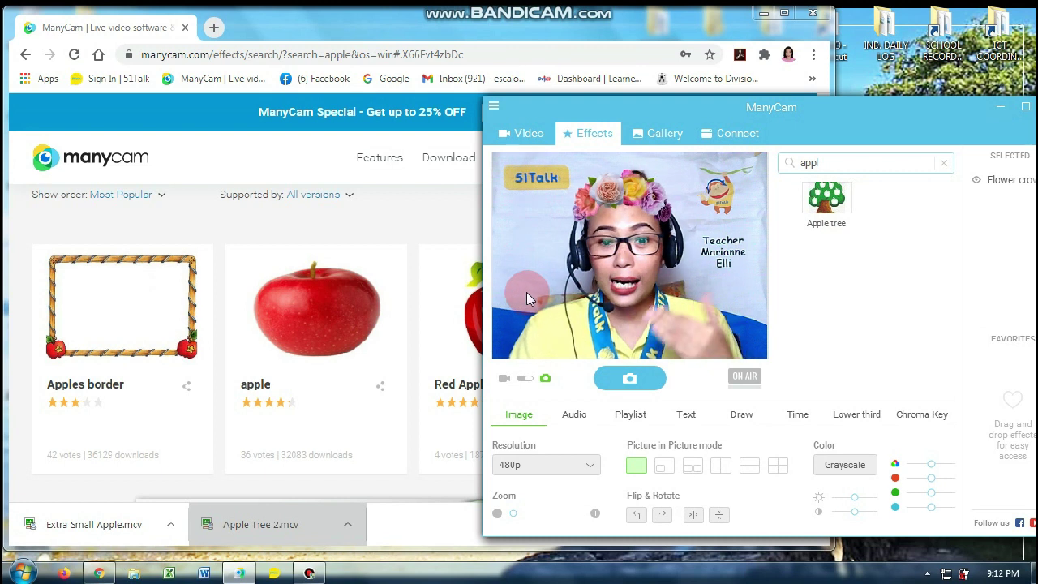
{"action": "left_click", "coordinate": [119, 533]}
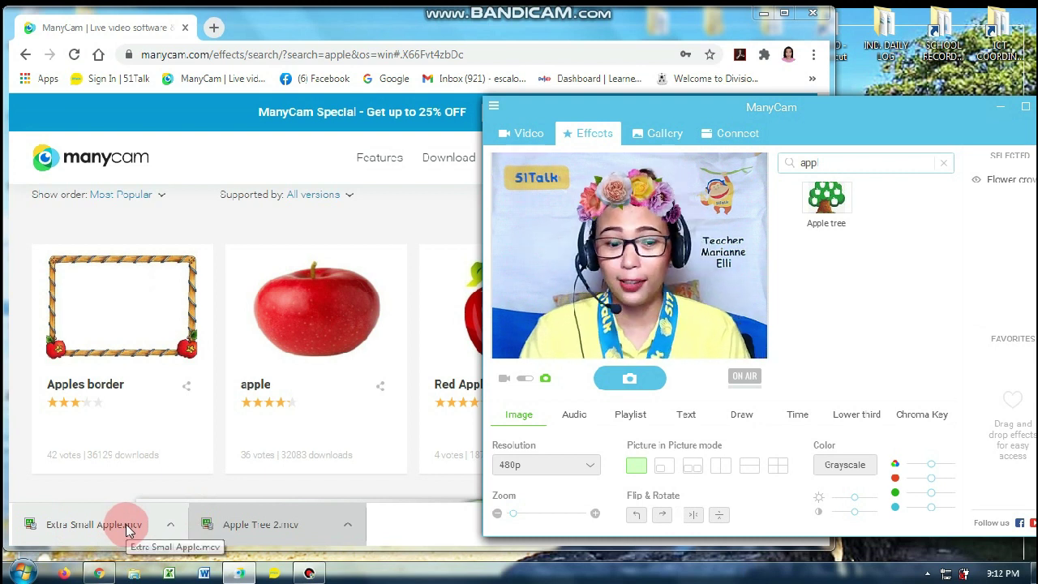
- Import the Extra Small Apple download into ManyCam and add one apple to the feed
{"action": "left_click", "coordinate": [127, 531]}
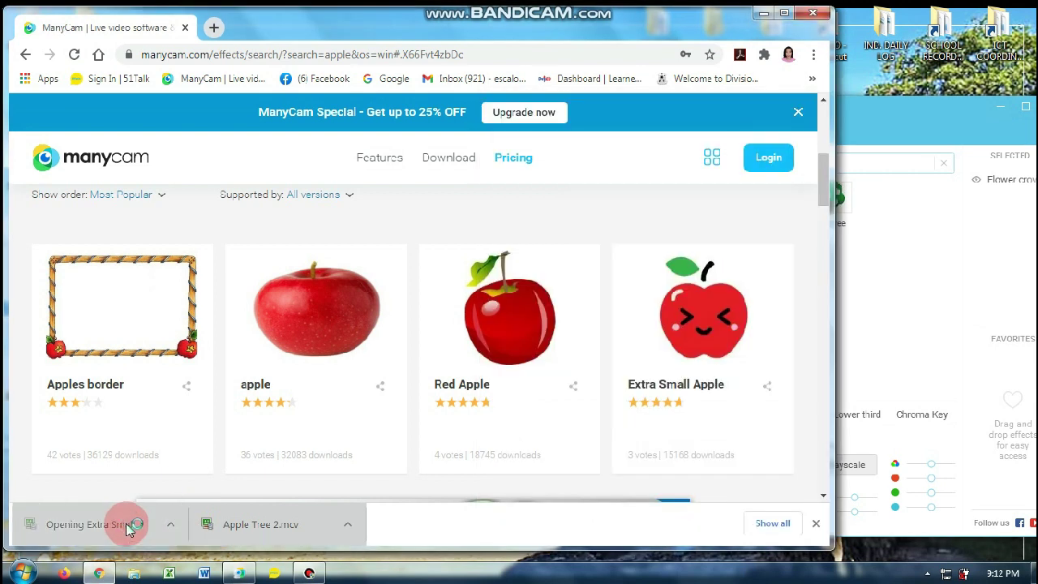
{"action": "left_click", "coordinate": [904, 120]}
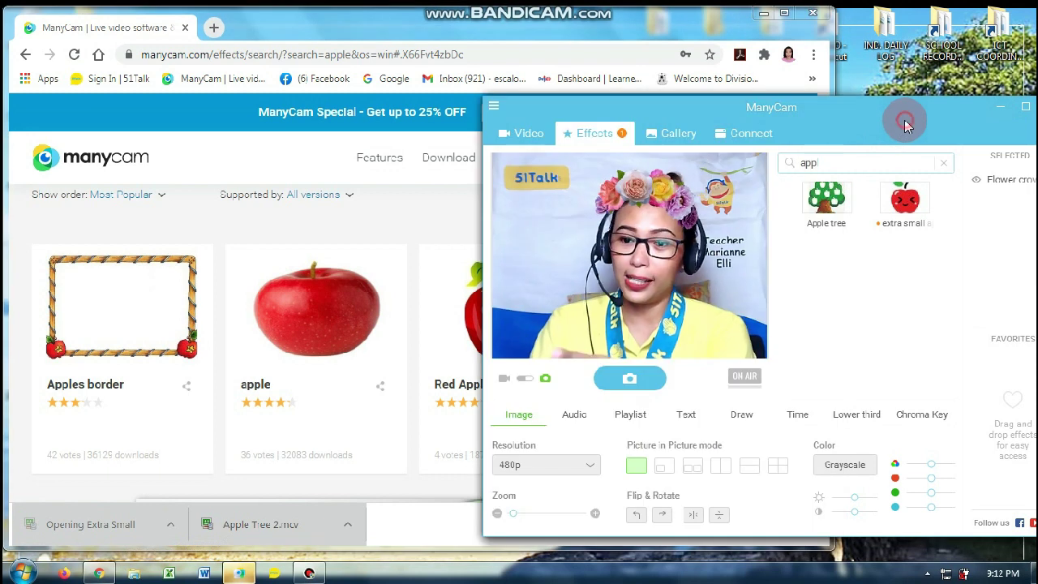
{"action": "left_click", "coordinate": [111, 531]}
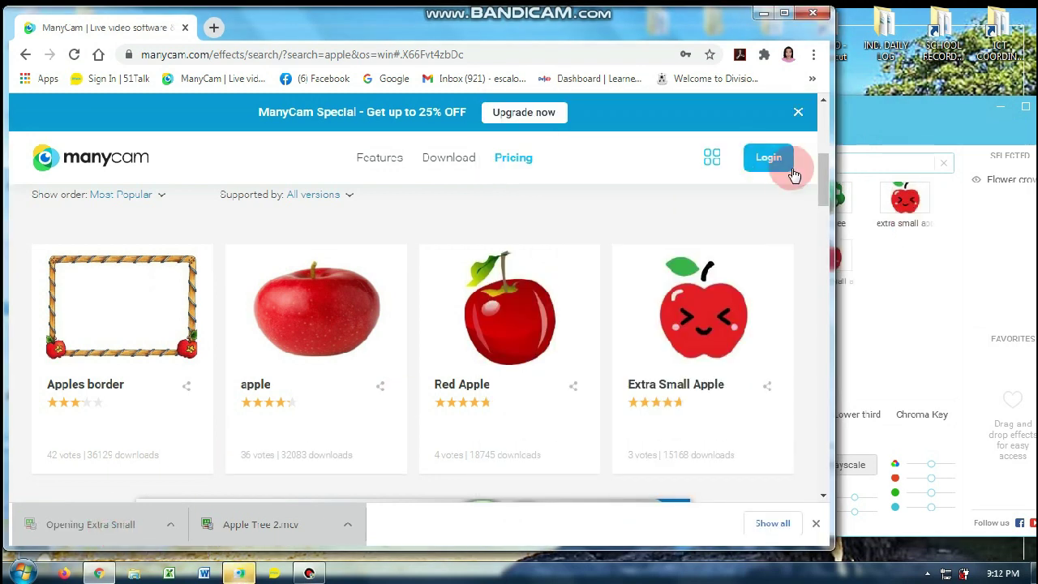
{"action": "left_click", "coordinate": [886, 134]}
{"action": "left_click", "coordinate": [828, 259]}
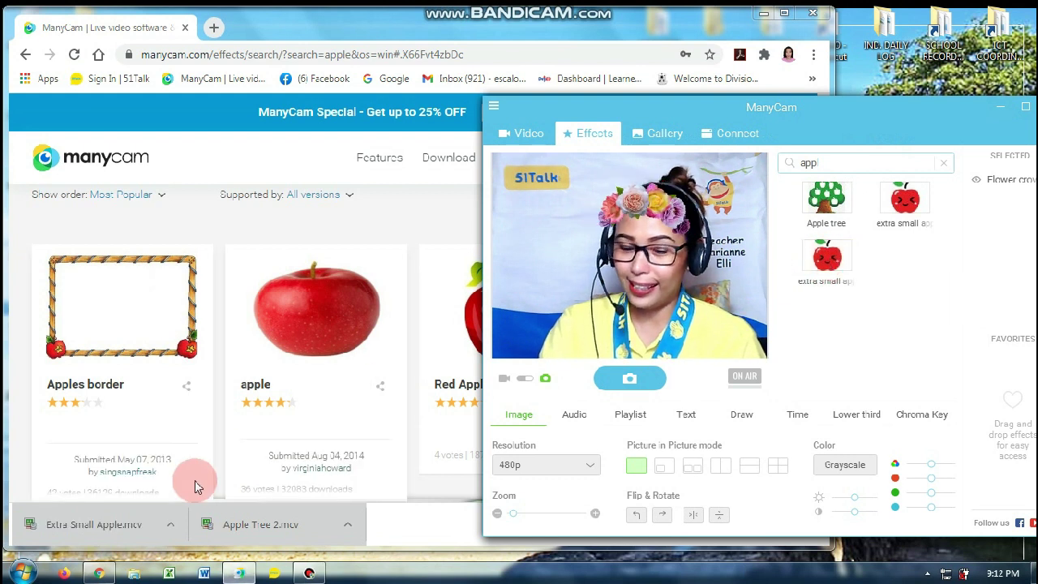
- Import several more copies of Extra Small Apple and return to ManyCam's apple results
{"action": "left_click", "coordinate": [129, 529]}
{"action": "left_click", "coordinate": [128, 530]}
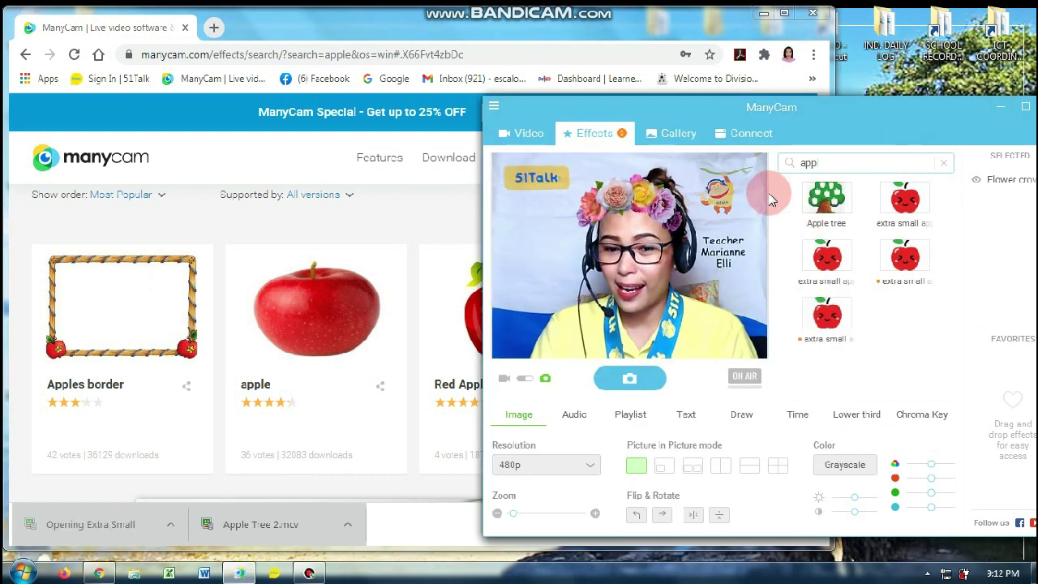
{"action": "left_click", "coordinate": [81, 528]}
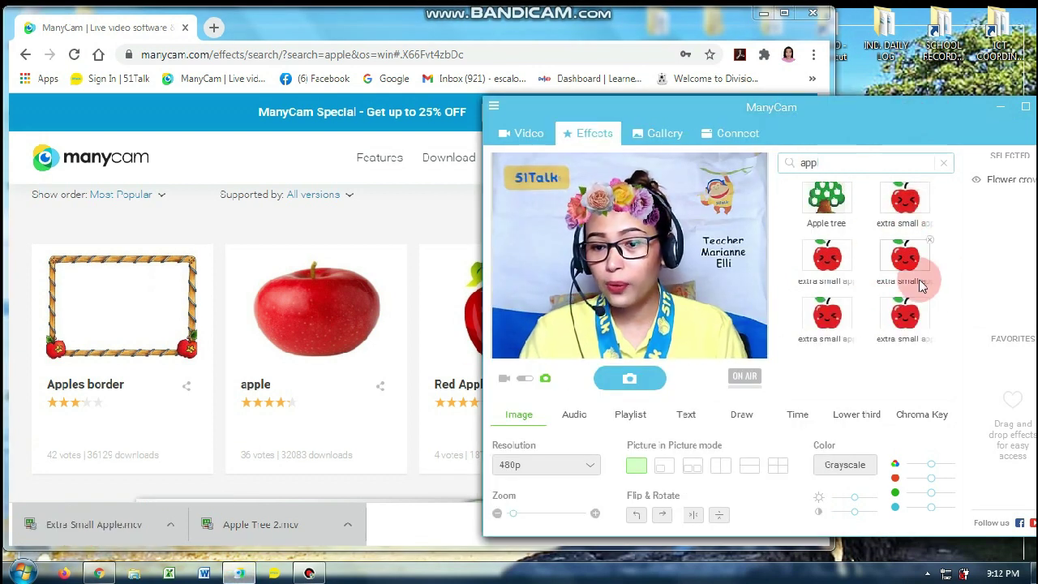
{"action": "left_click", "coordinate": [127, 519]}
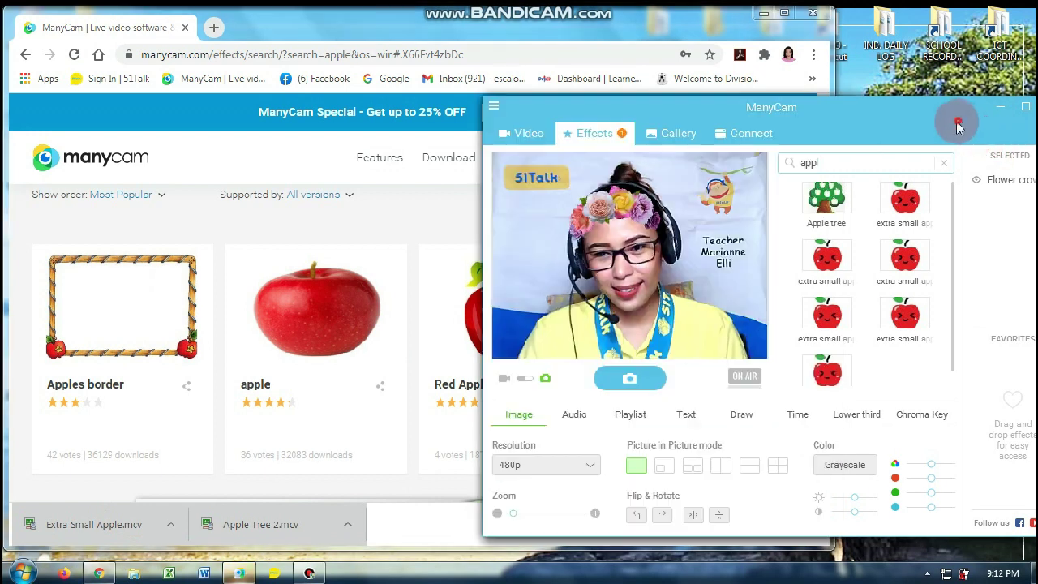
{"action": "left_click", "coordinate": [81, 527]}
{"action": "left_click", "coordinate": [953, 275]}
{"action": "left_click", "coordinate": [915, 155]}
{"action": "left_click", "coordinate": [916, 258]}
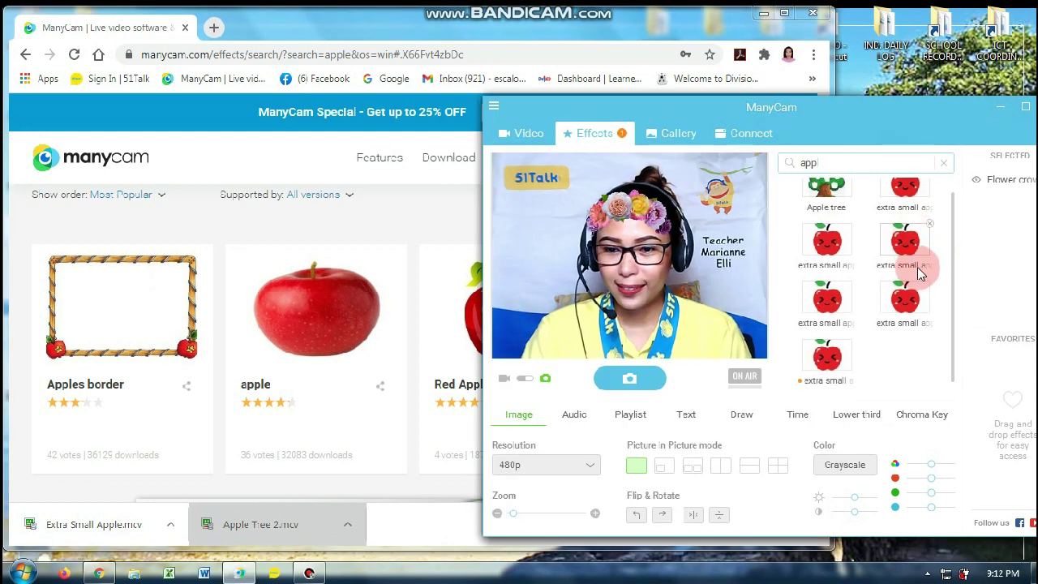
{"action": "left_click", "coordinate": [105, 527]}
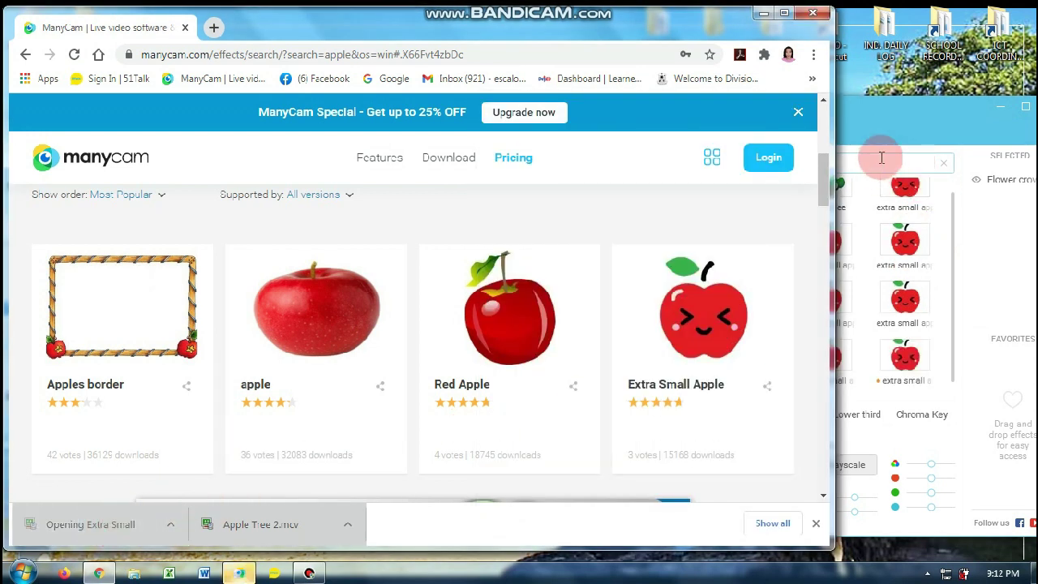
{"action": "left_click", "coordinate": [883, 130]}
{"action": "scroll", "coordinate": [915, 333], "scroll_direction": "up", "scroll_amount": 1}
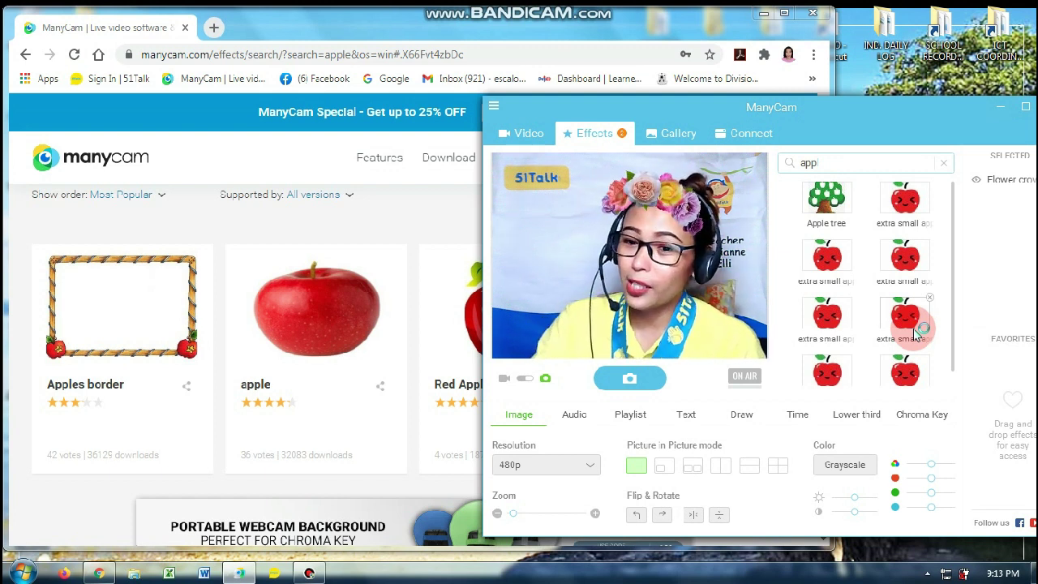
- Add Apple tree and five extra small apples to the webcam feed
{"action": "left_click", "coordinate": [809, 207]}
{"action": "left_click", "coordinate": [824, 212]}
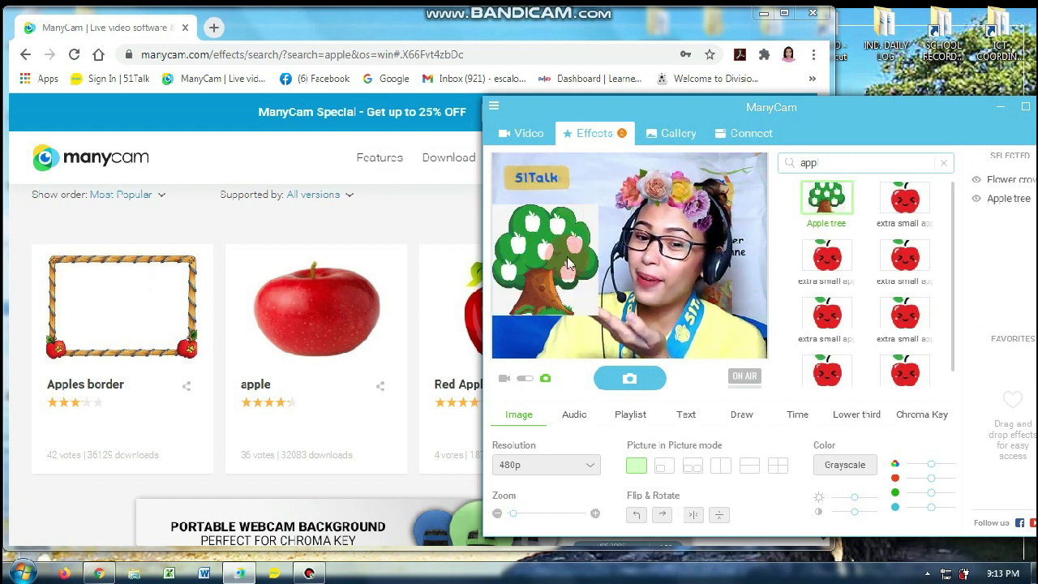
{"action": "left_click", "coordinate": [895, 206]}
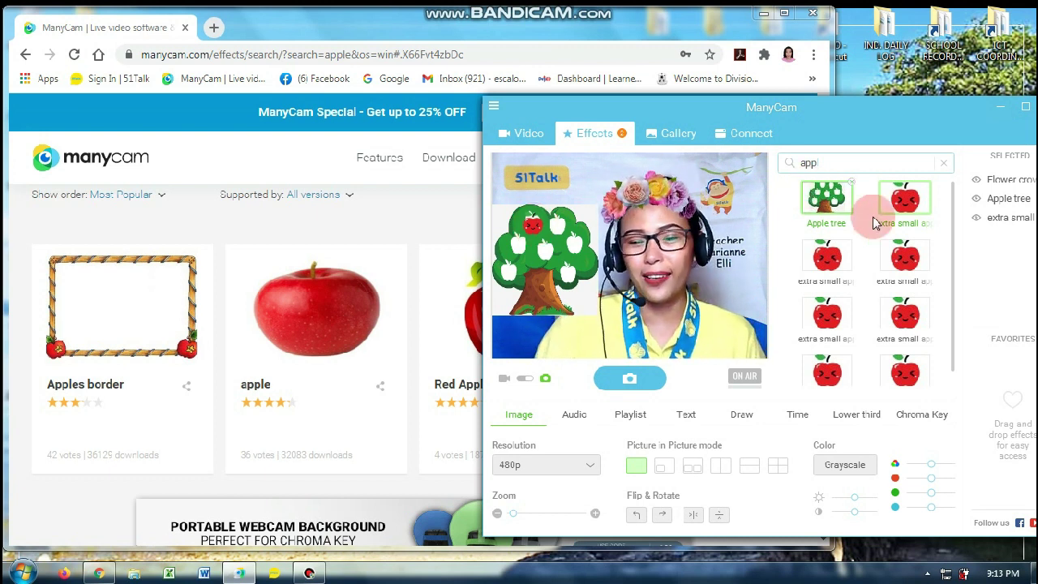
{"action": "left_click", "coordinate": [842, 266]}
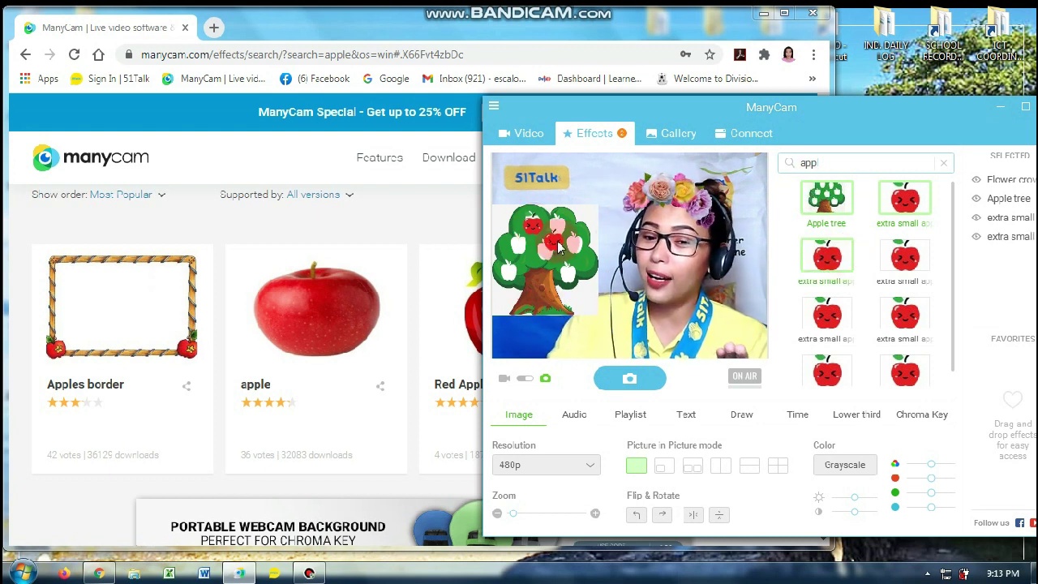
{"action": "left_click", "coordinate": [904, 265]}
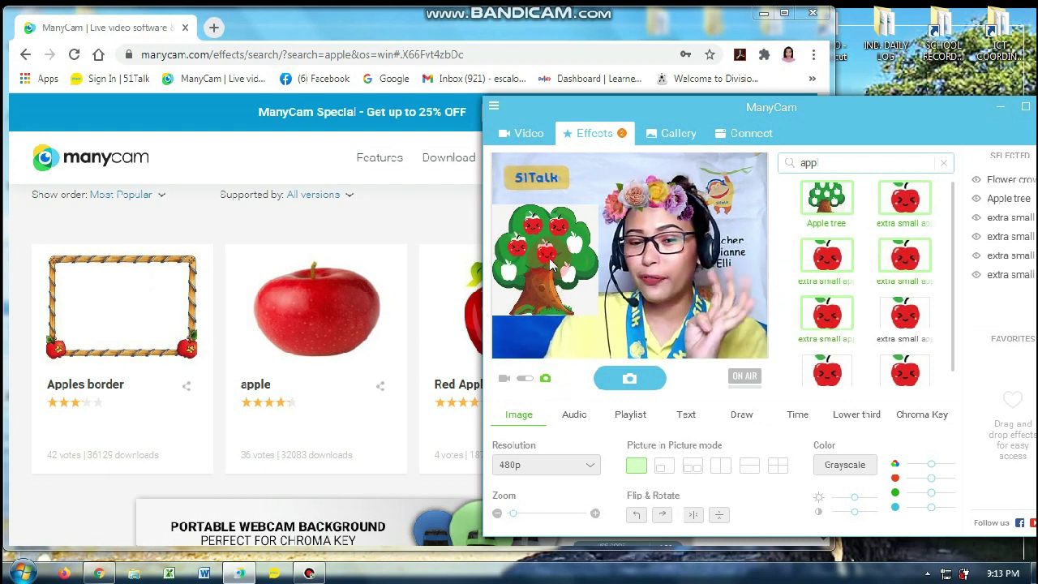
{"action": "left_click", "coordinate": [853, 315]}
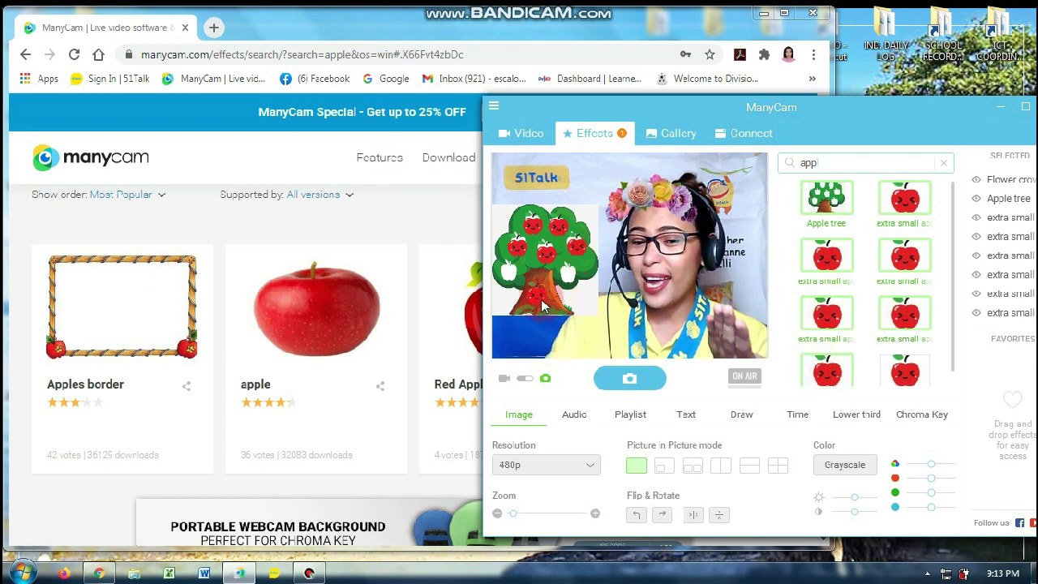
{"action": "left_click", "coordinate": [914, 371]}
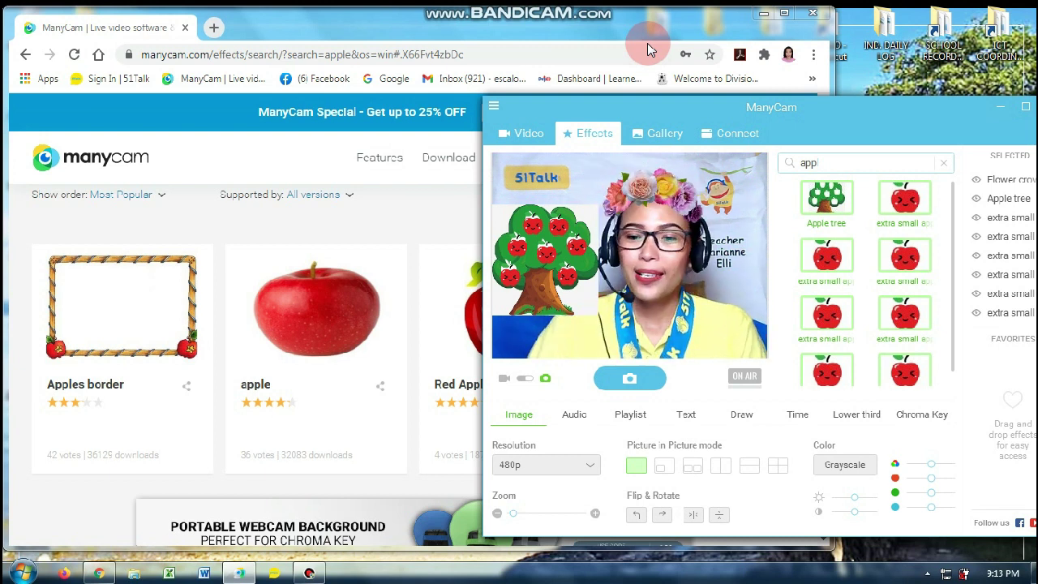
{"action": "left_click_drag", "start_coordinate": [872, 119], "coordinate": [854, 109]}
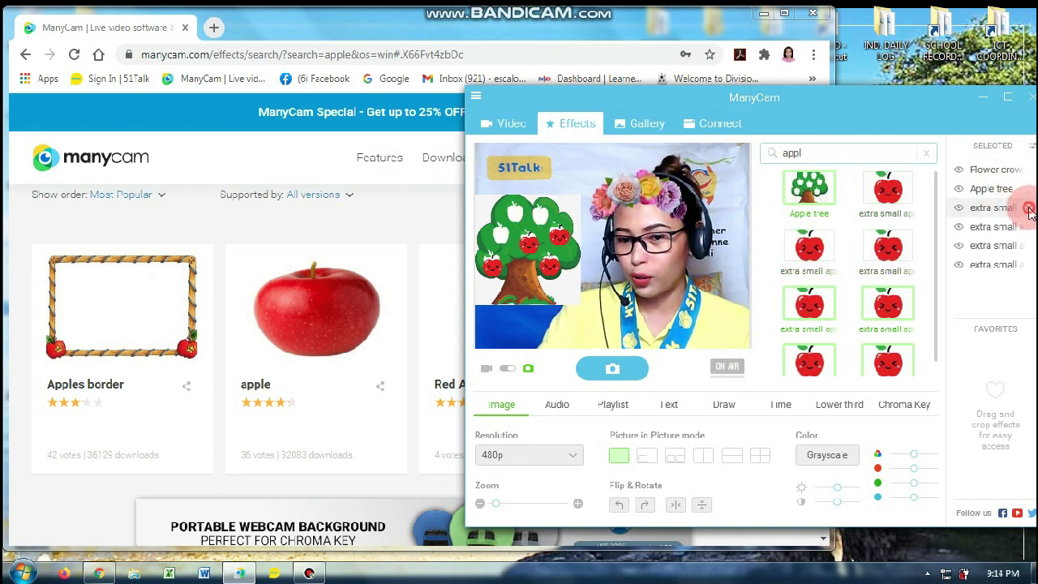
- Remove the extra small apples and Apple tree from the feed, then enlarge the classroom teacher video
{"action": "left_click", "coordinate": [1030, 210]}
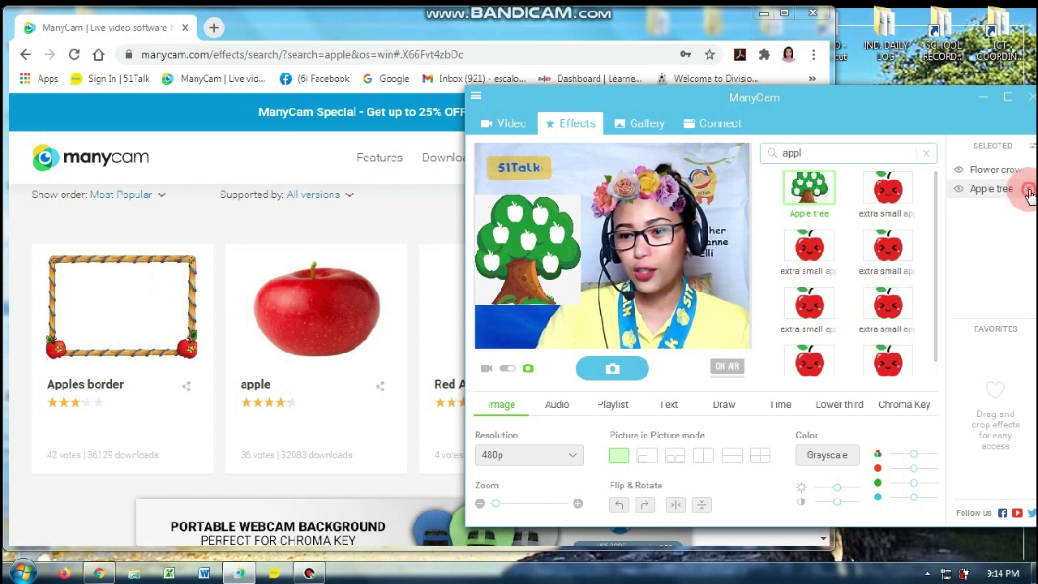
{"action": "left_click", "coordinate": [1027, 189]}
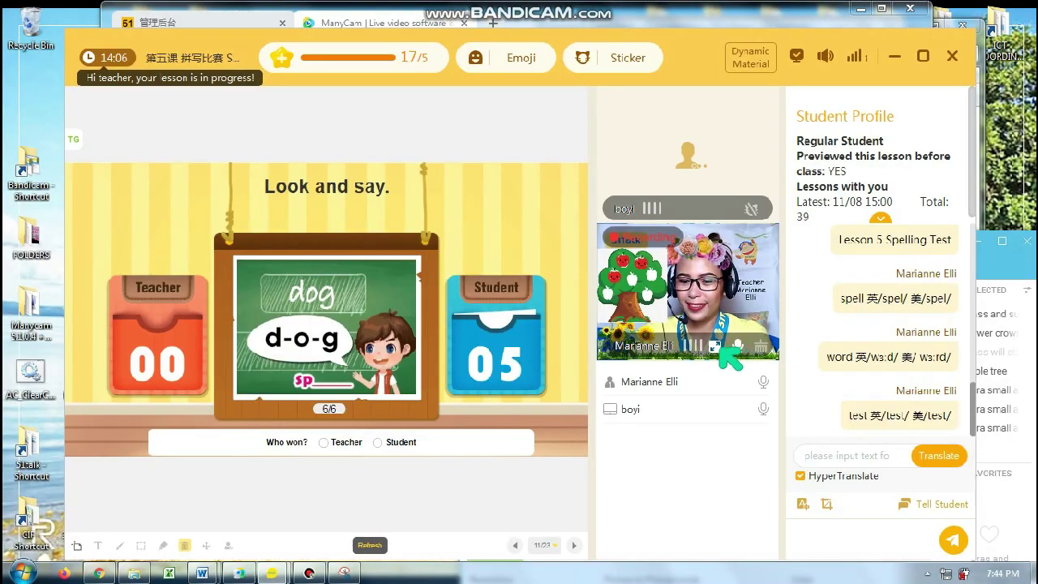
{"action": "left_click", "coordinate": [717, 348]}
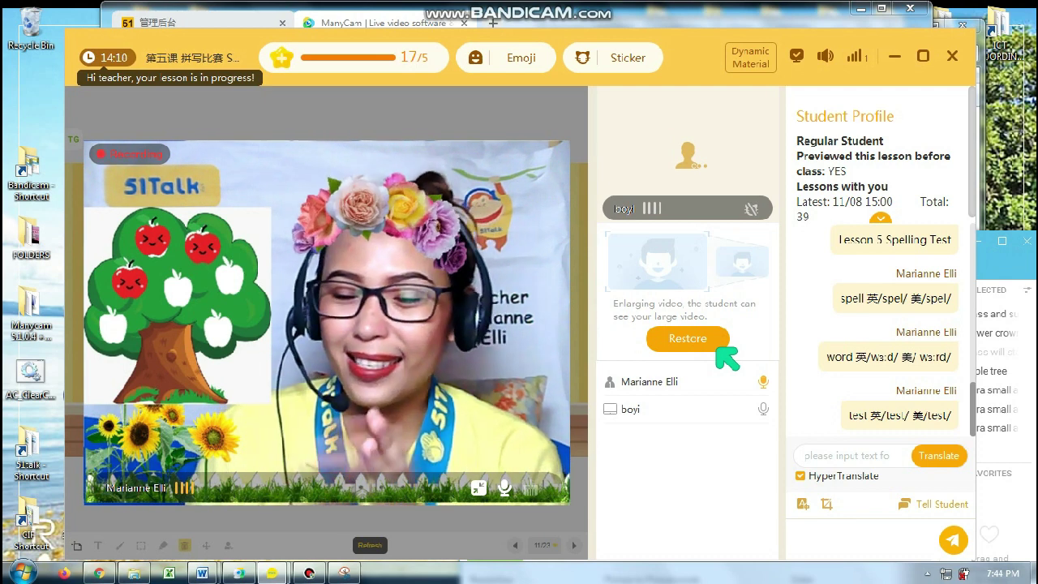
- Place one more extra small apple in the tree's middle and shrink the teacher video back
{"action": "left_click", "coordinate": [998, 275]}
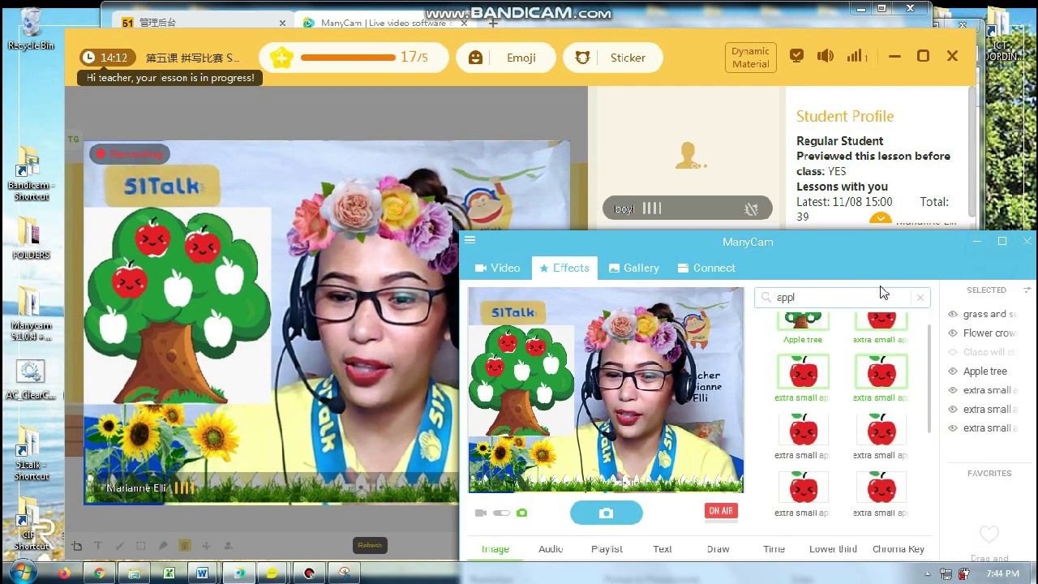
{"action": "scroll", "coordinate": [873, 348], "scroll_direction": "down", "scroll_amount": 1}
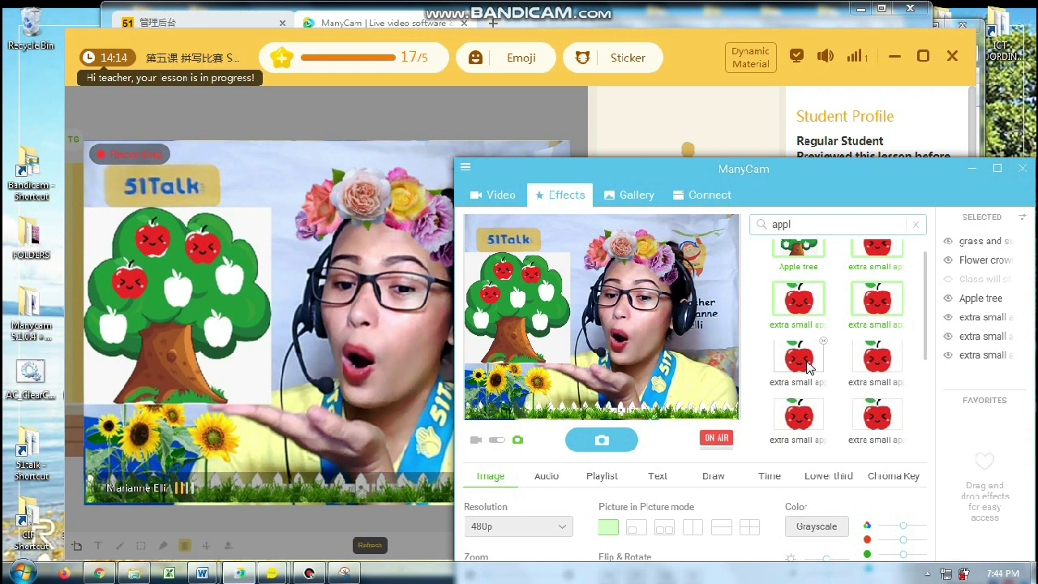
{"action": "left_click", "coordinate": [798, 357]}
{"action": "left_click_drag", "start_coordinate": [508, 354], "coordinate": [525, 296]}
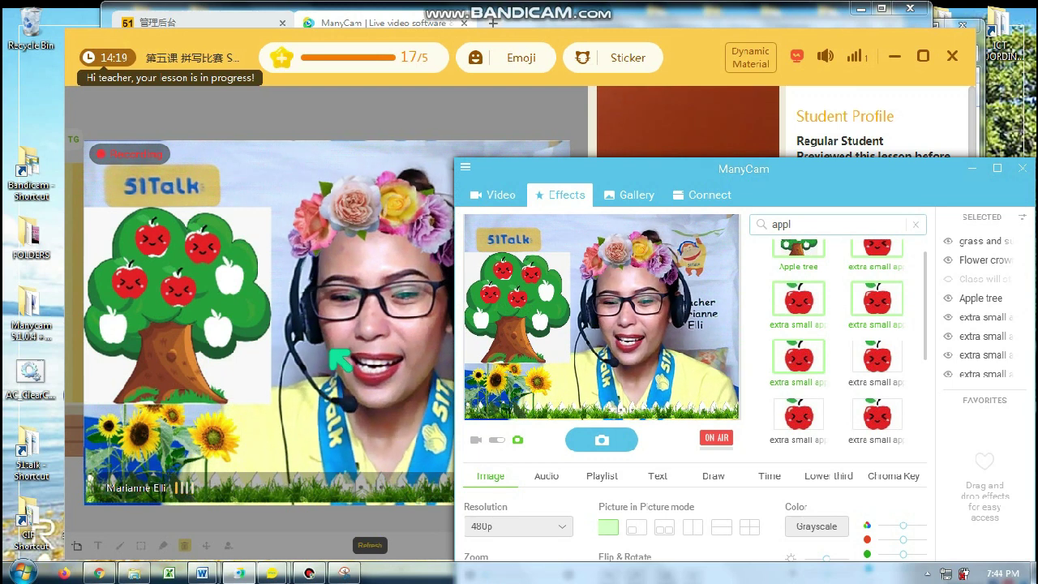
{"action": "left_click", "coordinate": [445, 302]}
{"action": "left_click", "coordinate": [480, 488]}
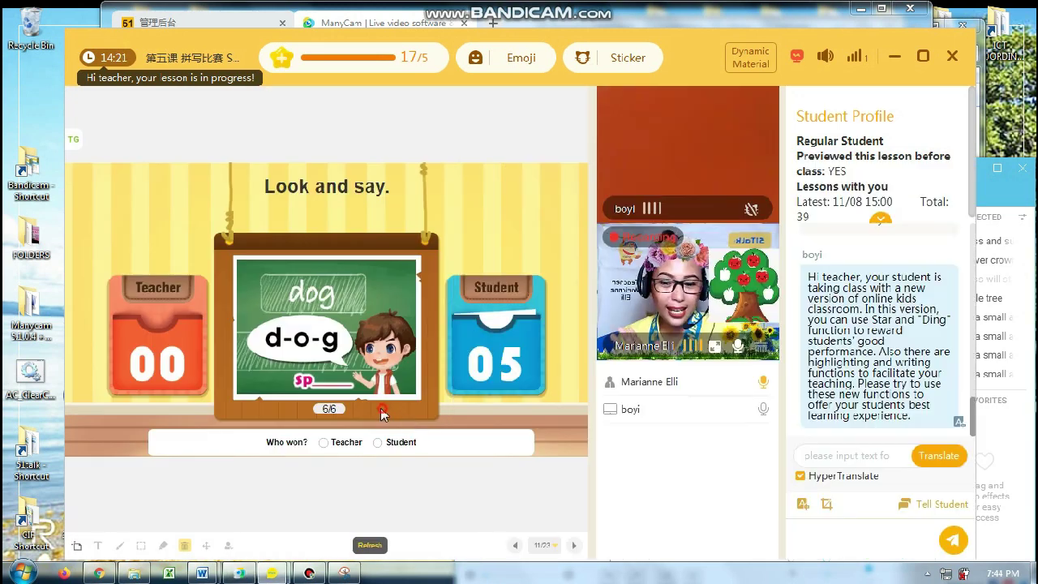
{"action": "left_click", "coordinate": [574, 546]}
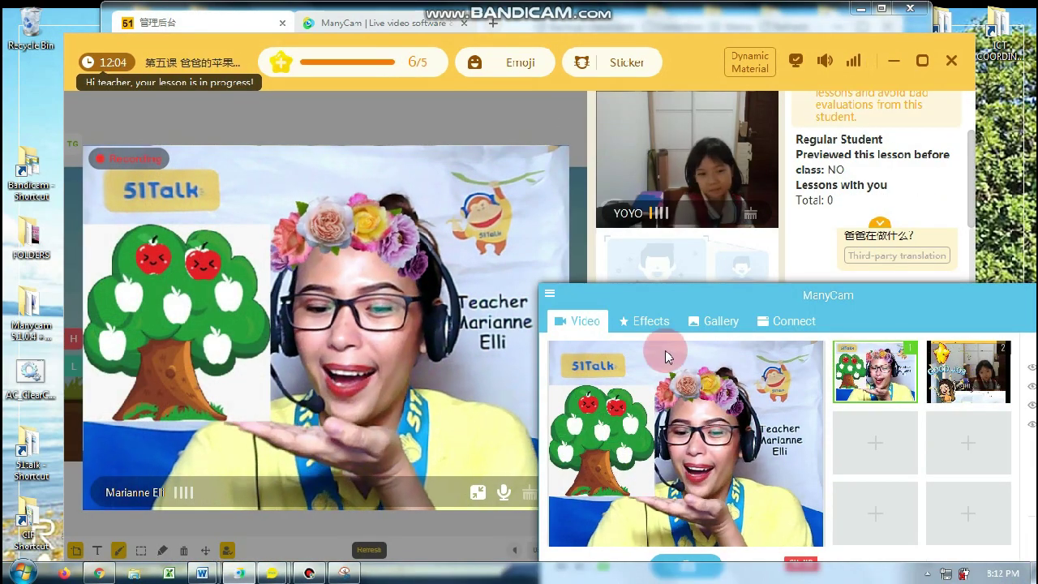
- Search the ManyCam effects for 'appl' and add a small apple to the tree's upper left
{"action": "left_click", "coordinate": [640, 321]}
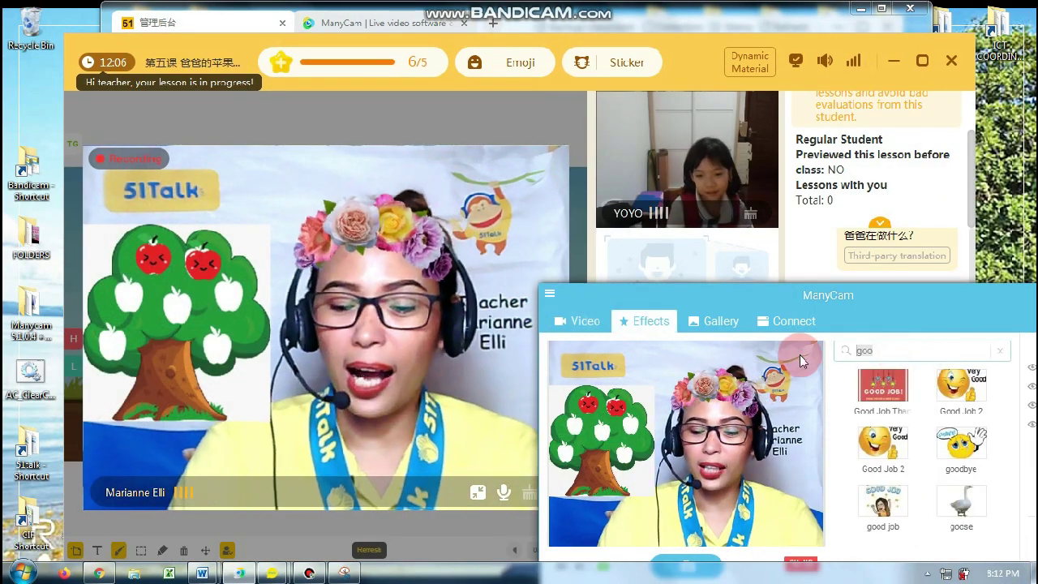
{"action": "double_click", "coordinate": [882, 356]}
{"action": "type", "text": "appl"}
{"action": "left_click", "coordinate": [961, 442]}
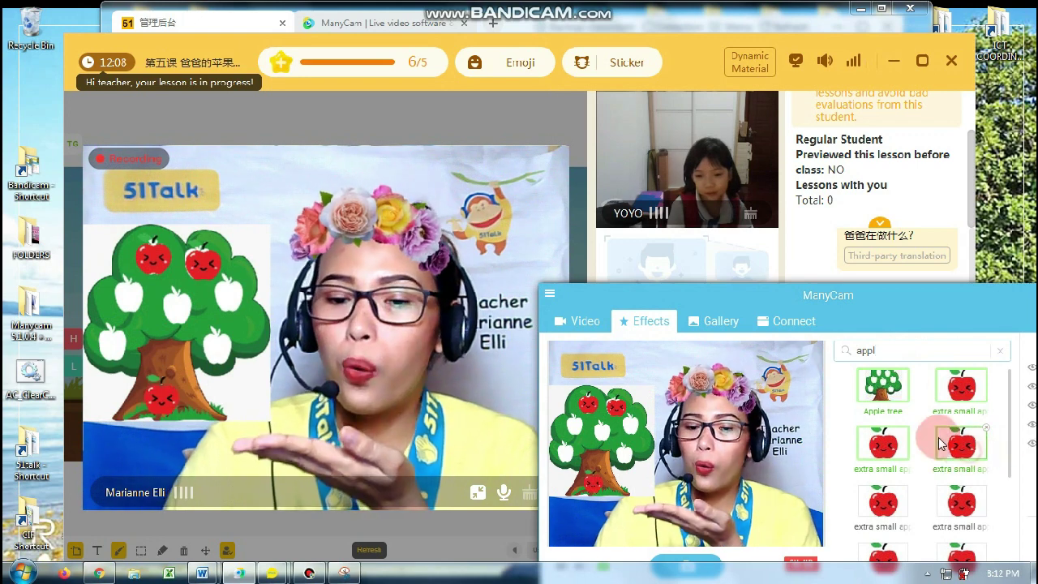
{"action": "left_click_drag", "start_coordinate": [583, 445], "coordinate": [563, 433]}
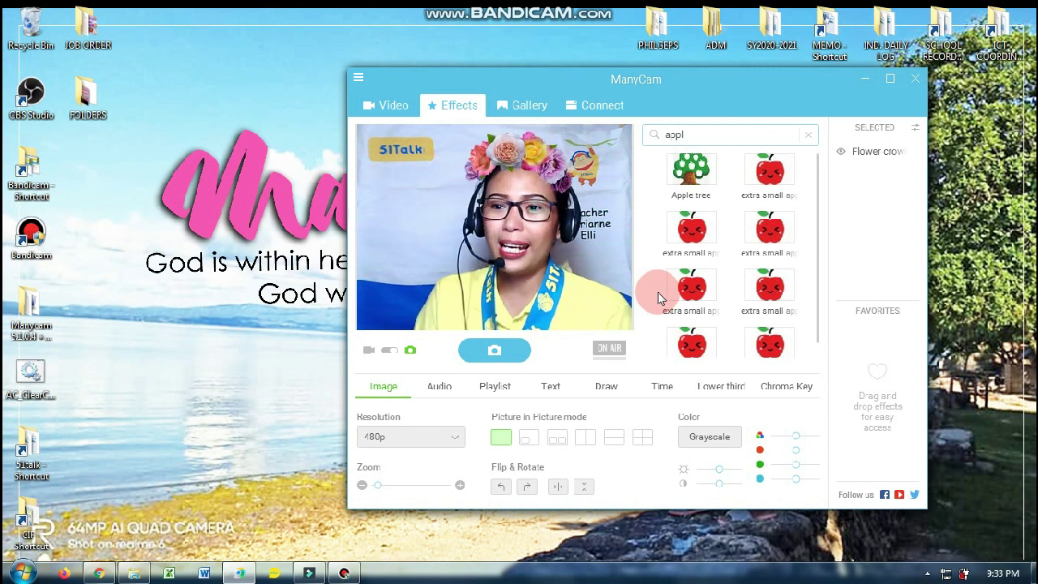
{"action": "left_click_drag", "start_coordinate": [819, 215], "coordinate": [815, 190]}
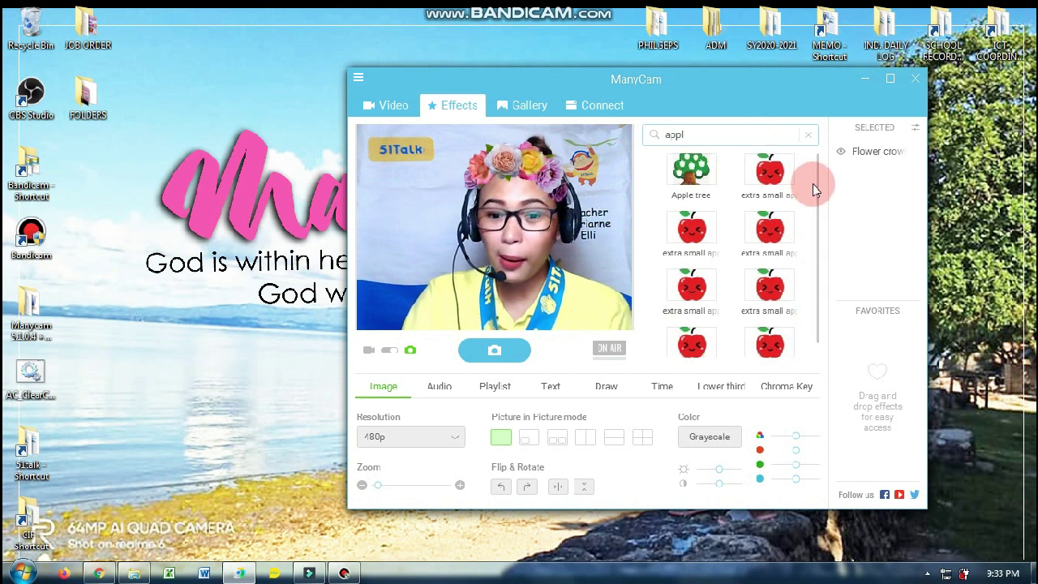
{"action": "scroll", "coordinate": [791, 227], "scroll_direction": "down", "scroll_amount": 1}
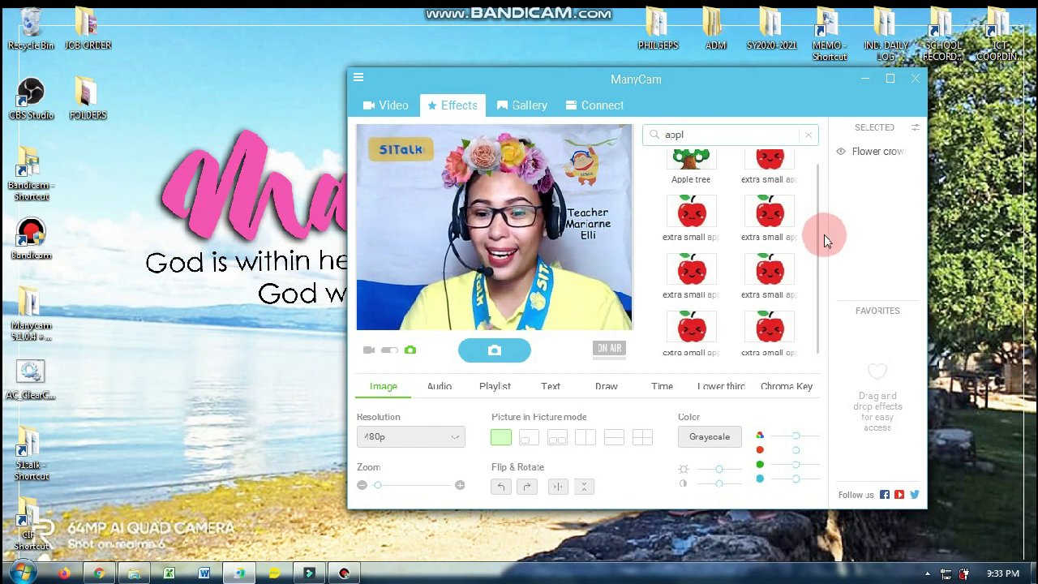
{"action": "scroll", "coordinate": [816, 203], "scroll_direction": "up", "scroll_amount": 1}
{"action": "scroll", "coordinate": [808, 269], "scroll_direction": "down", "scroll_amount": 1}
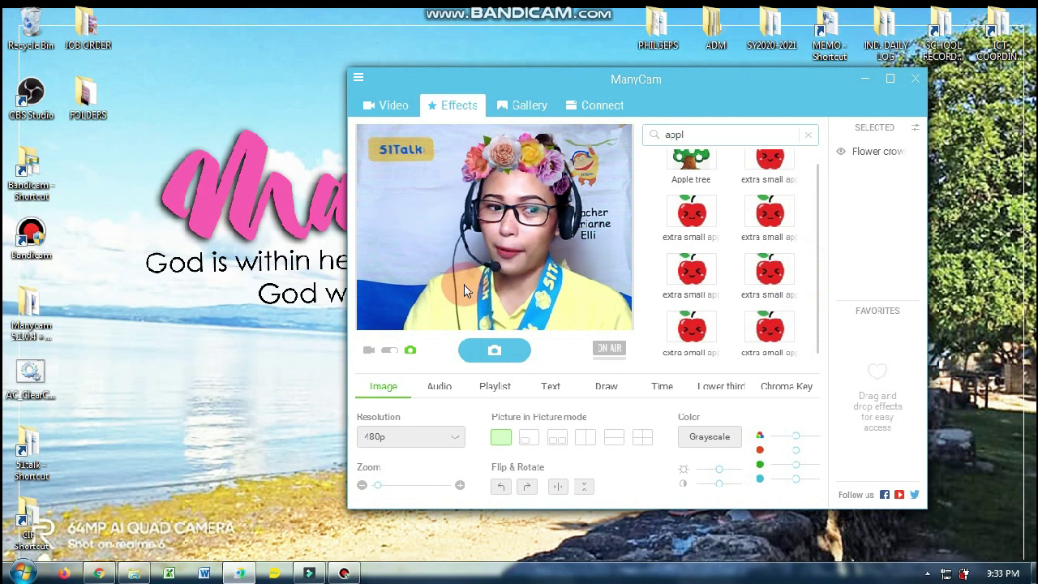
{"action": "left_click", "coordinate": [36, 331]}
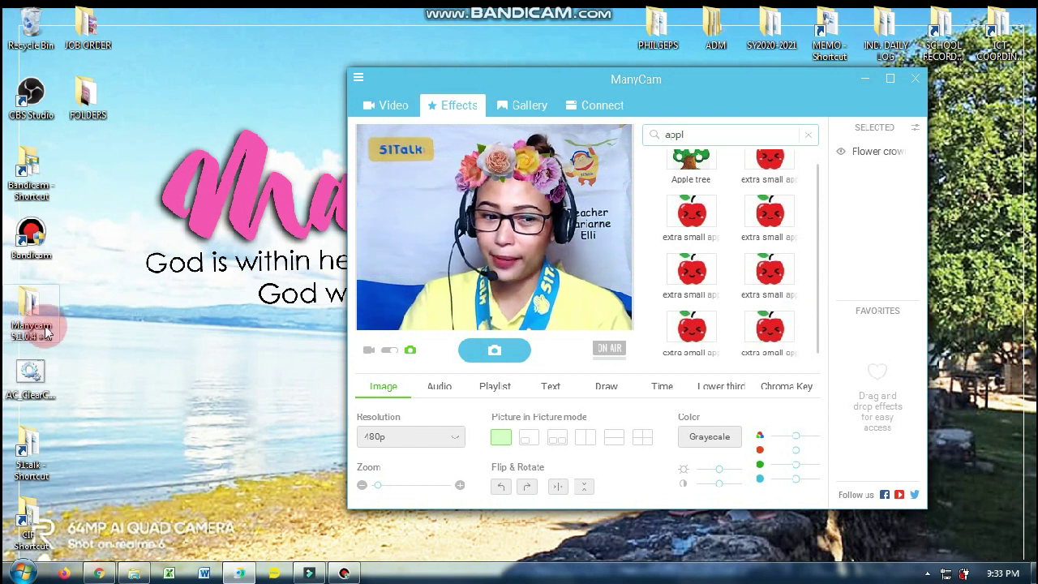
{"action": "left_click", "coordinate": [710, 101]}
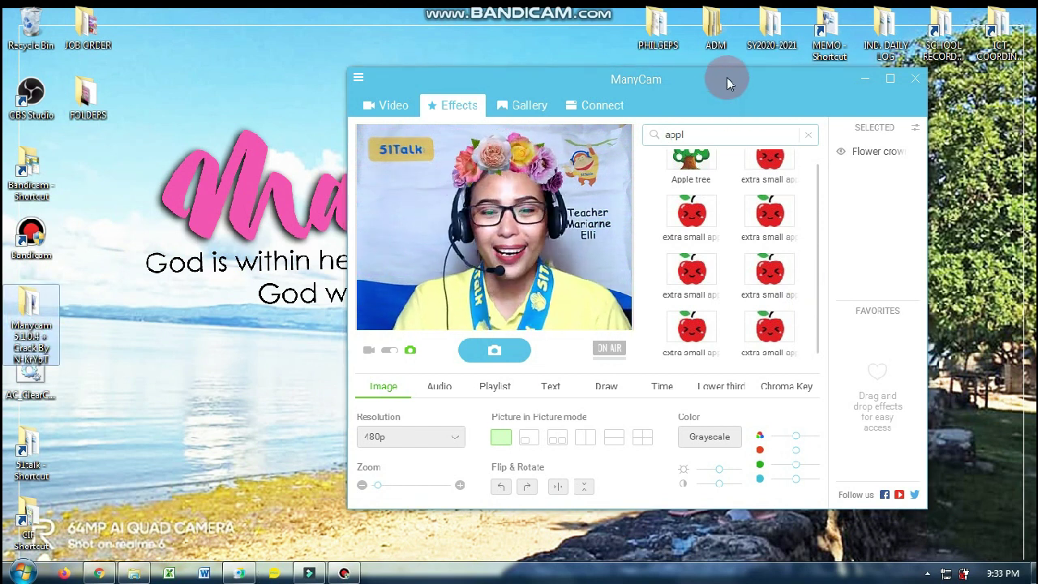
{"action": "left_click_drag", "start_coordinate": [726, 77], "coordinate": [719, 77]}
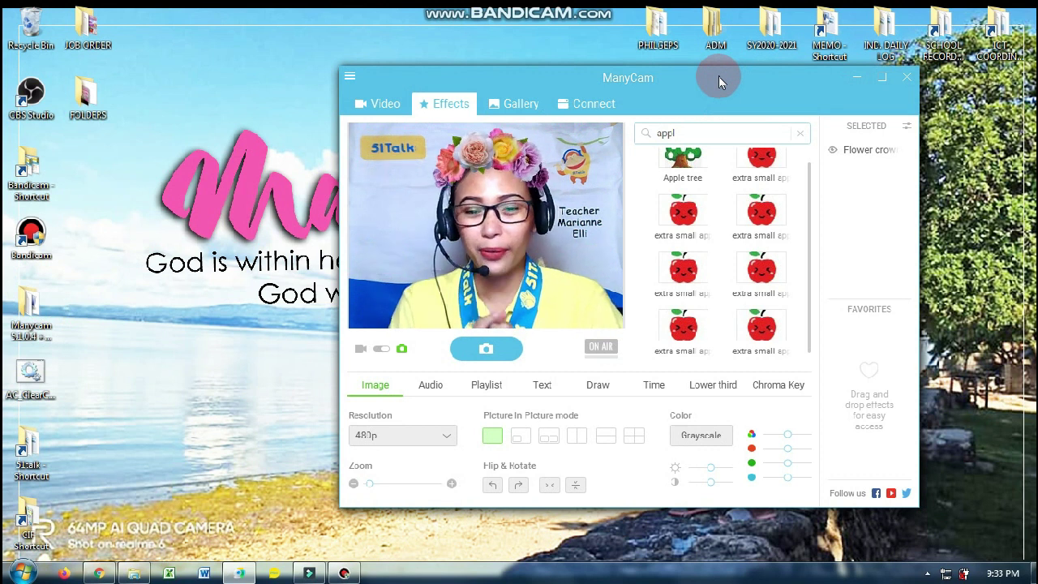